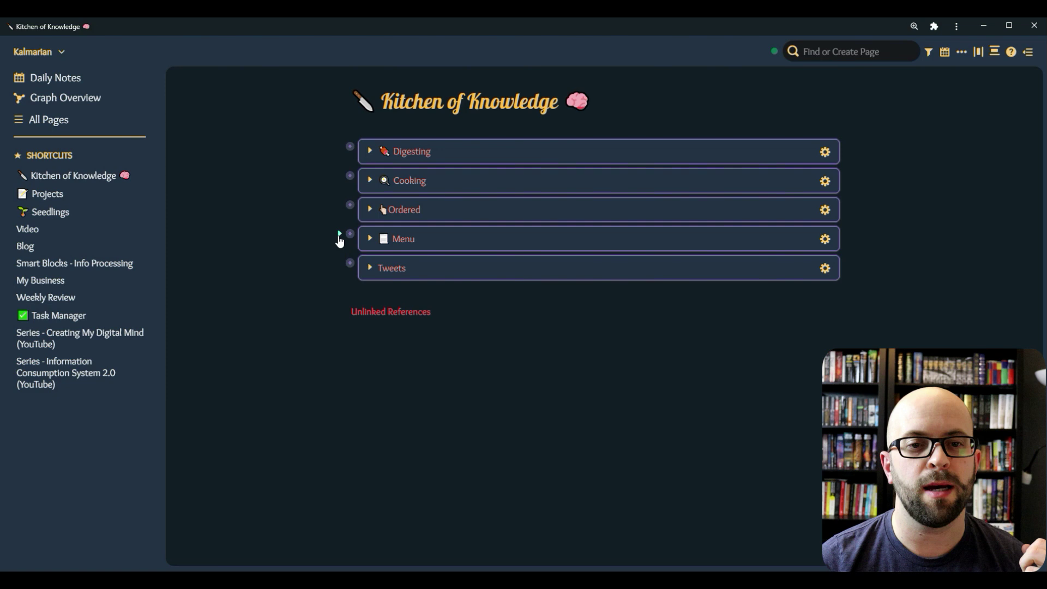
Hide the Menu results and expand the Menu block to show its Content Consumption Queue alias and query table
click(369, 240)
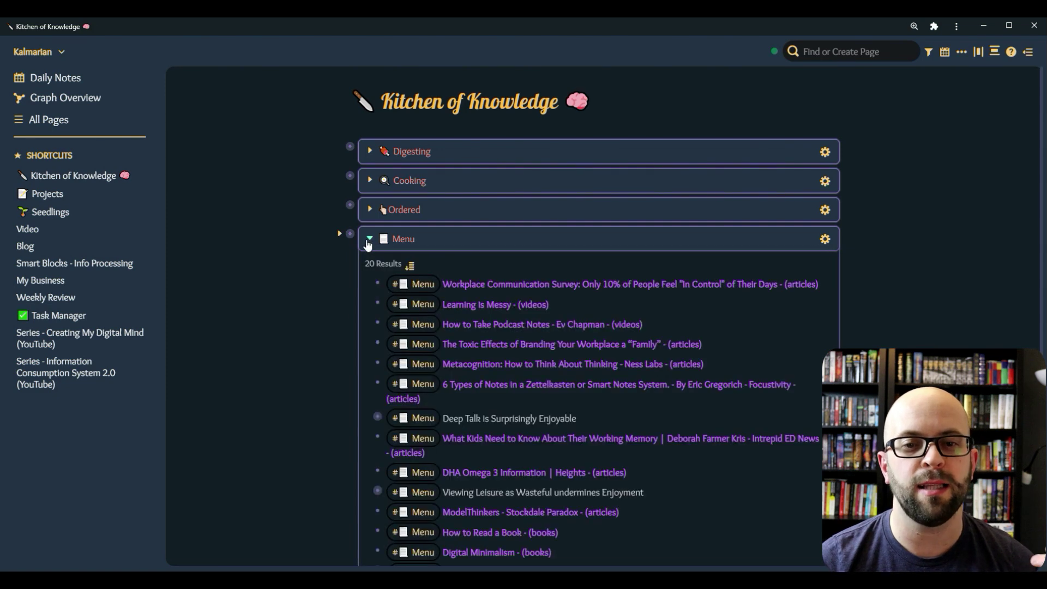
scroll(637, 293, down, 3)
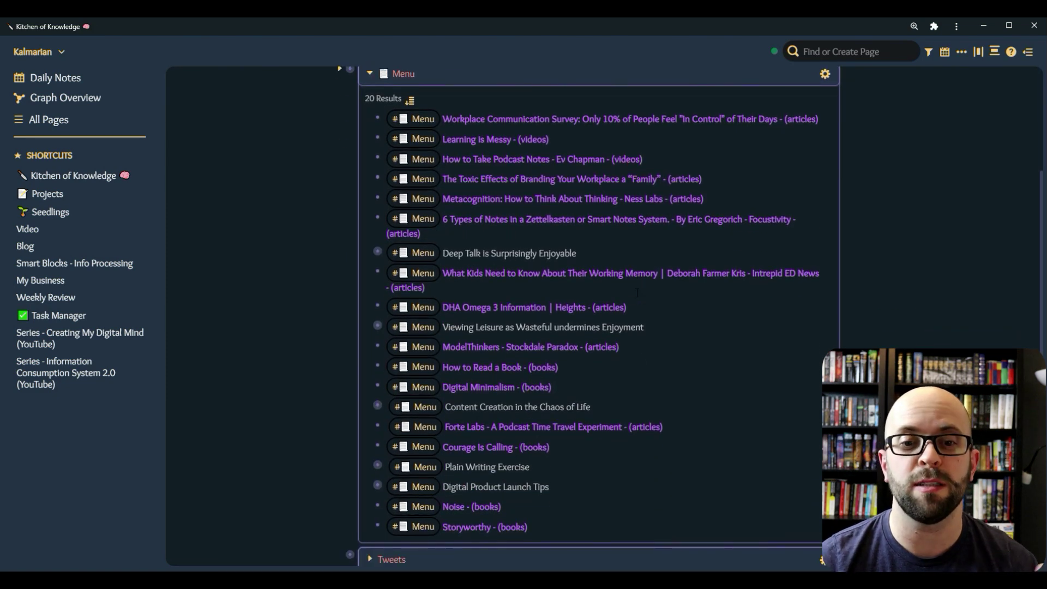
scroll(637, 293, up, 2)
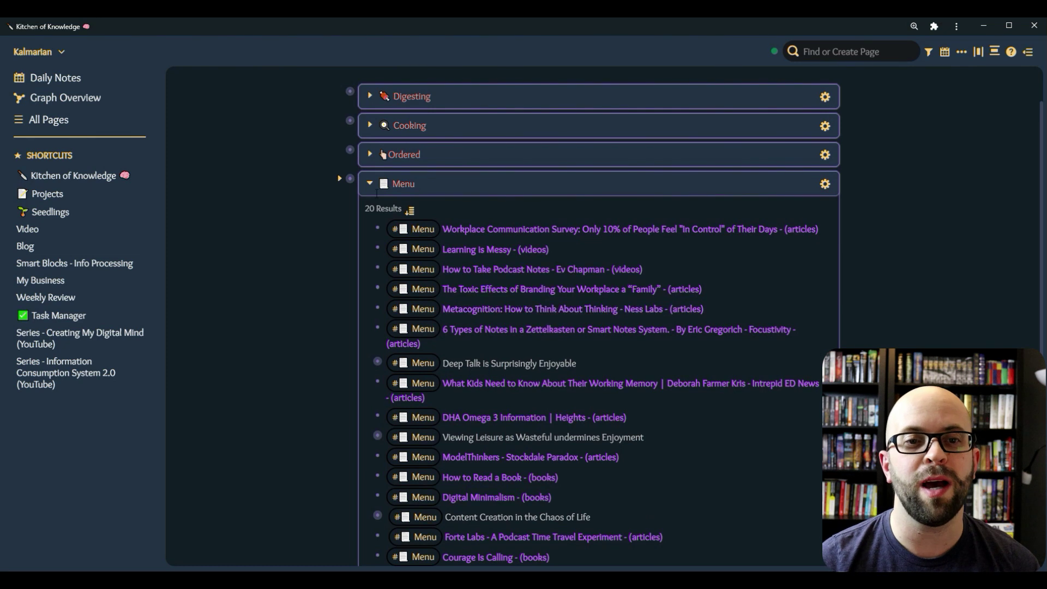
click(369, 186)
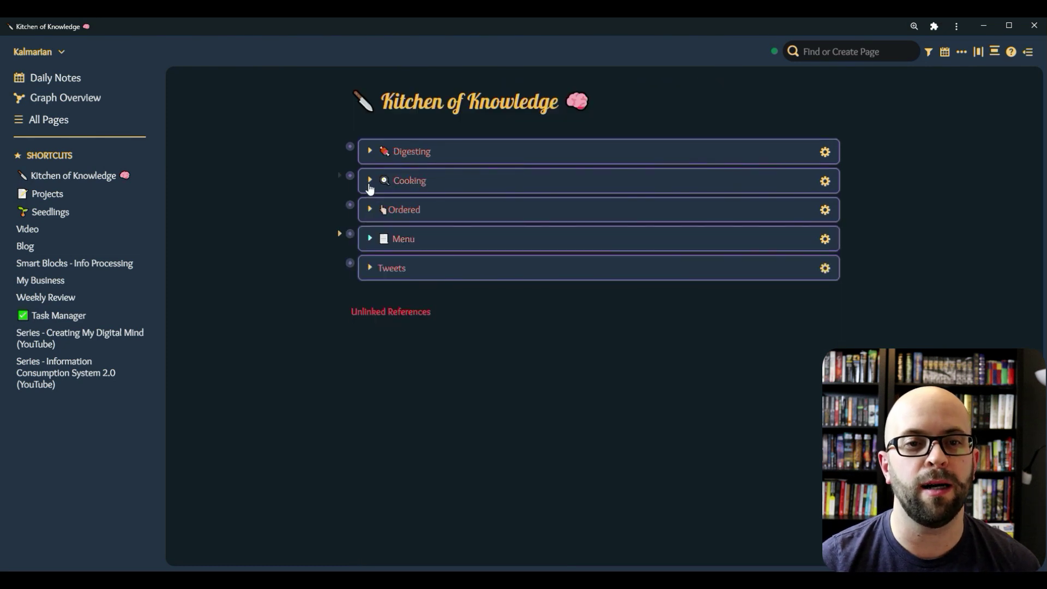
click(339, 236)
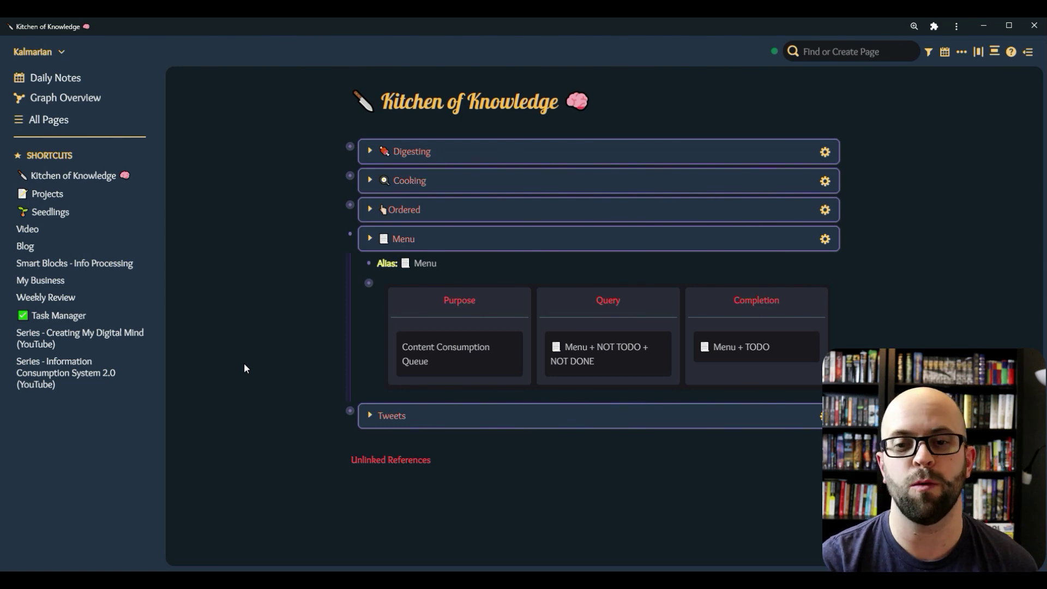
View the Menu query's raw {{query}} source, then click away to render it again
click(602, 235)
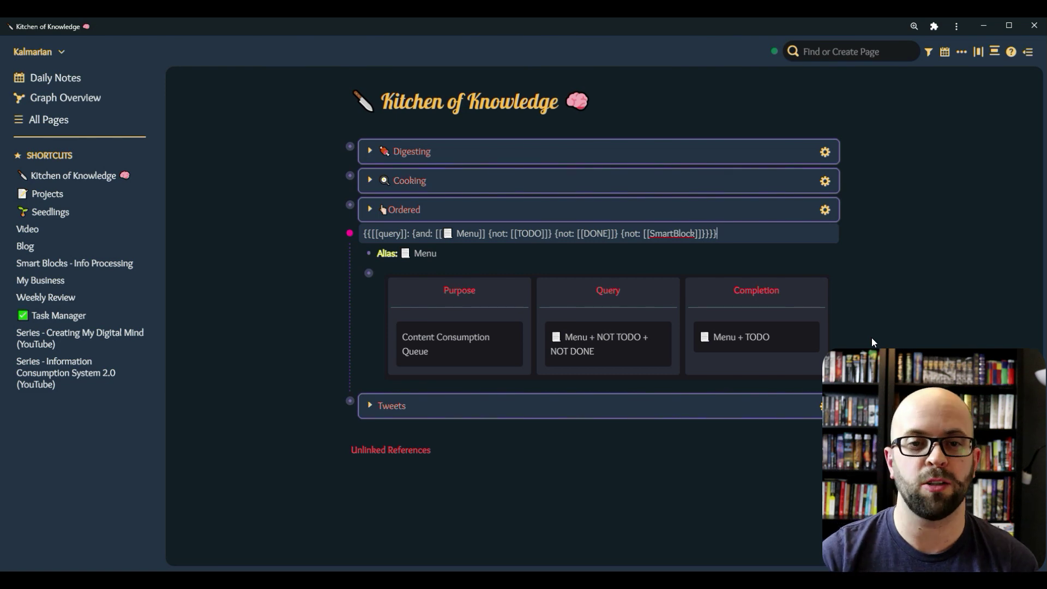
click(300, 267)
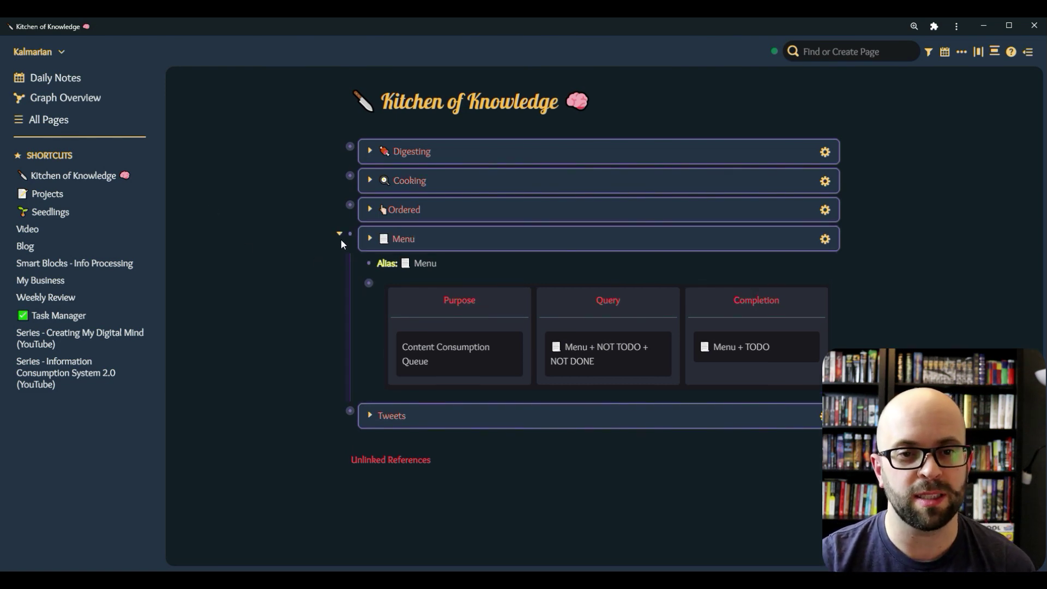
Fold the Menu notes, list the Menu results, and open Workplace Communication Survey
click(340, 235)
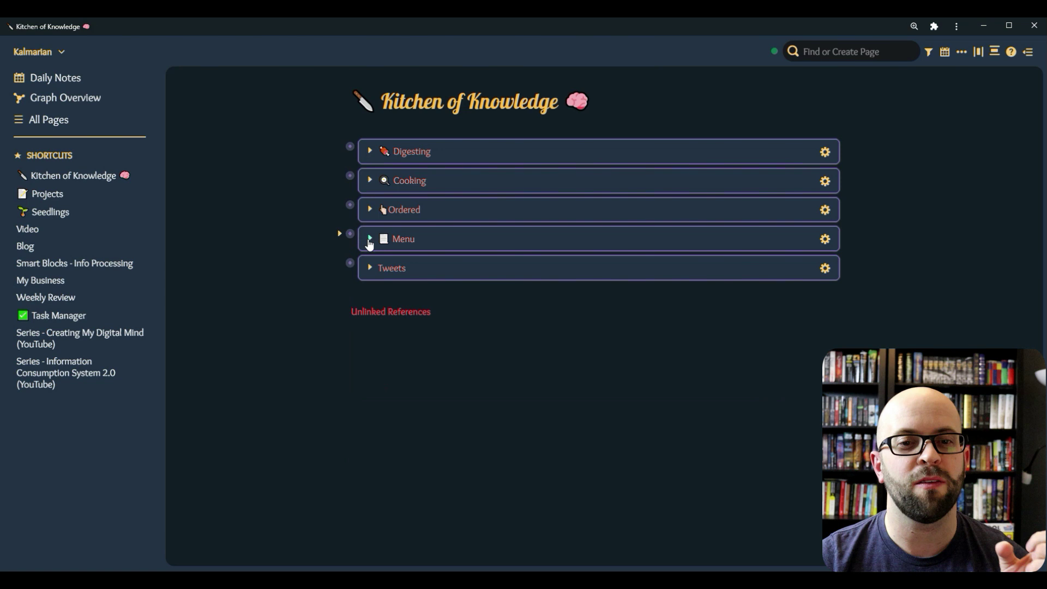
click(369, 240)
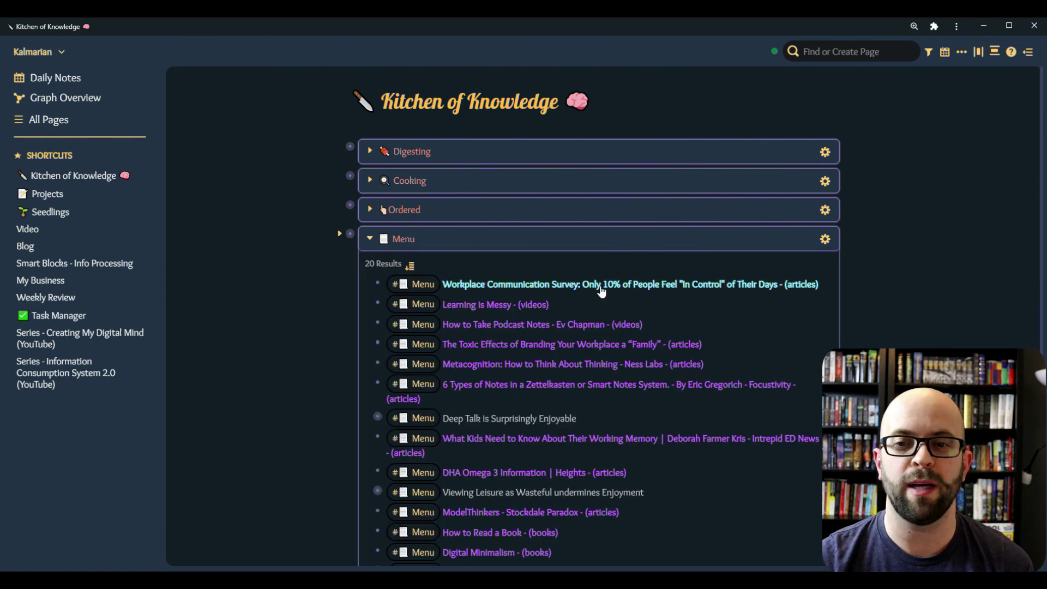
click(602, 291)
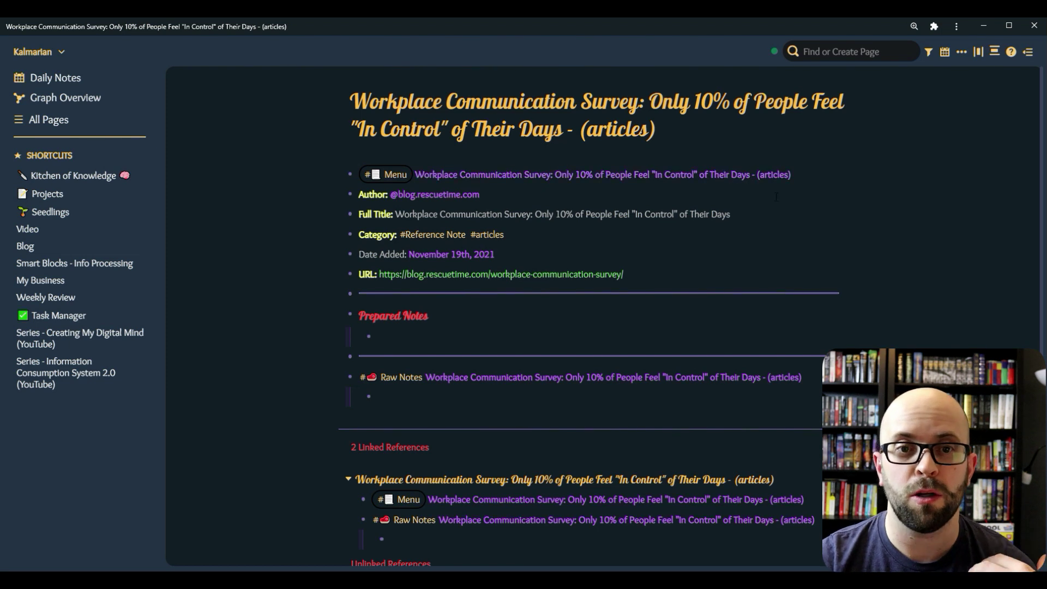
Inspect the Menu tag's markup, then return to Kitchen of Knowledge through the sidebar shortcut
click(802, 176)
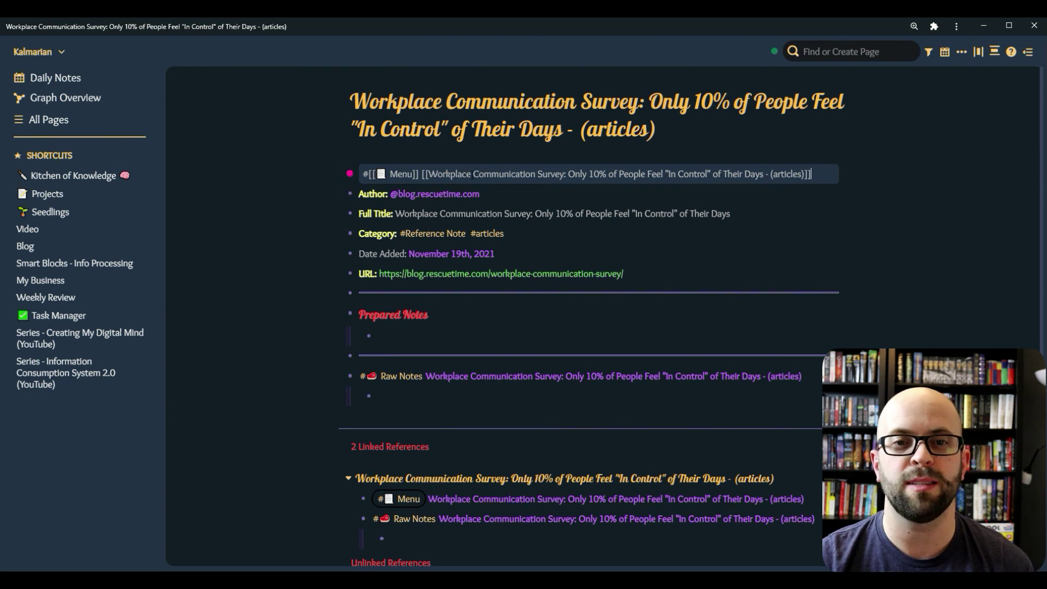
click(291, 228)
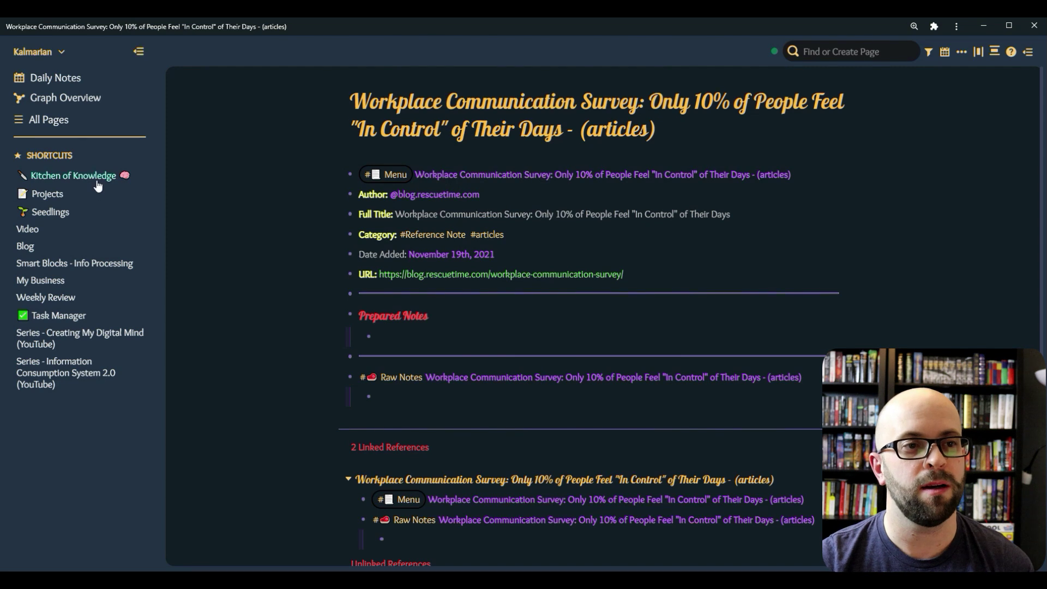
click(73, 176)
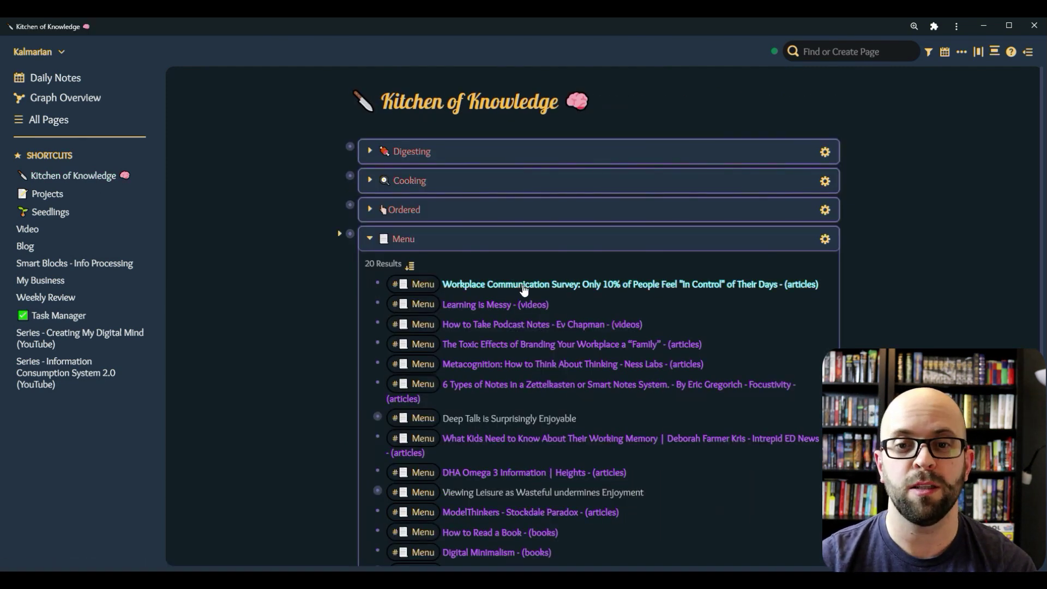
click(524, 288)
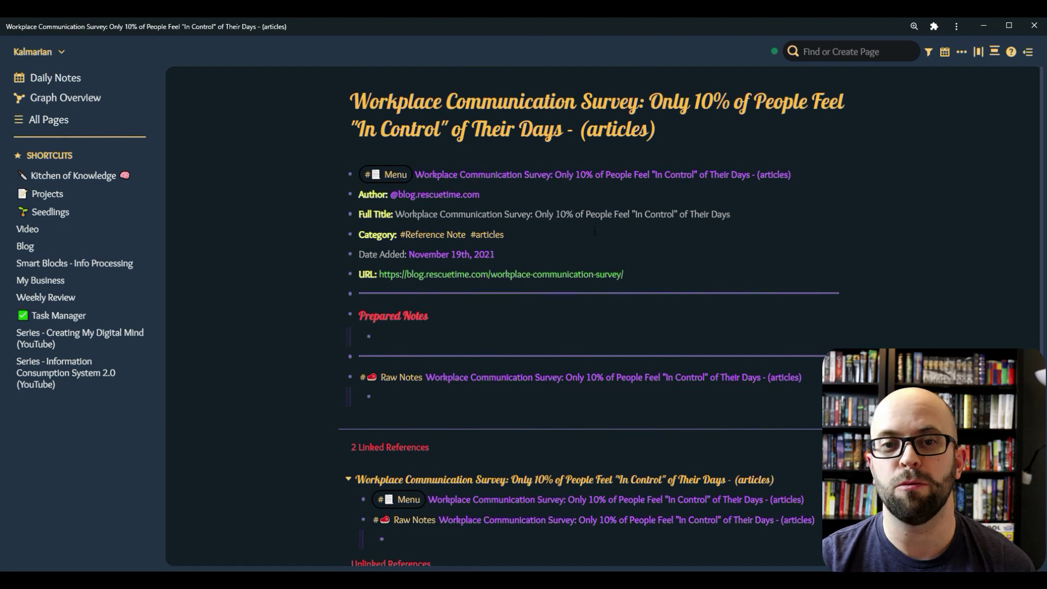
click(82, 176)
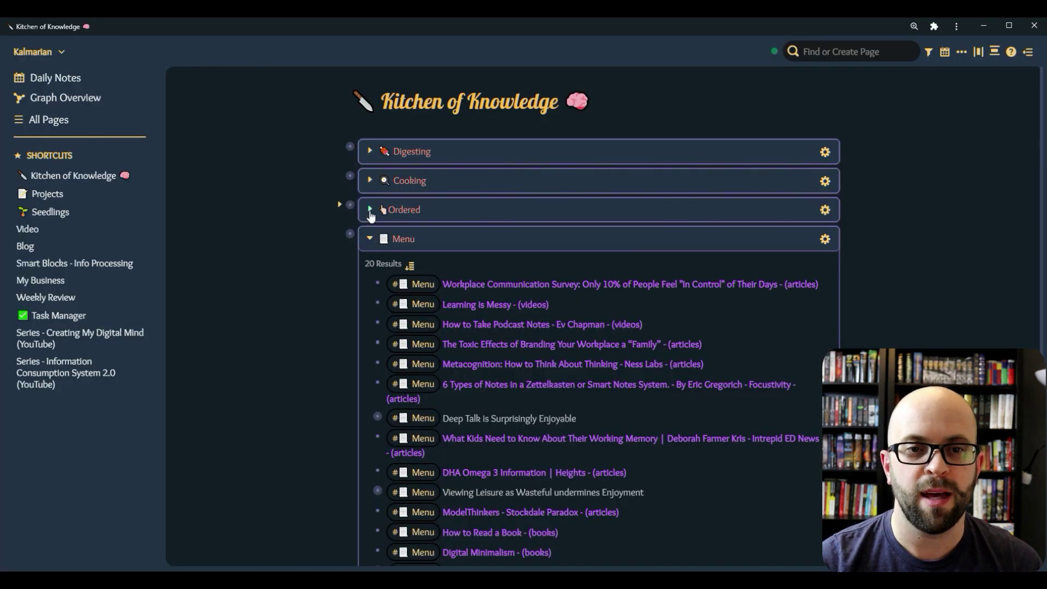
Preview the Ordered stage's 4 results, collapse them, and expand its alias and query table
click(340, 210)
click(339, 210)
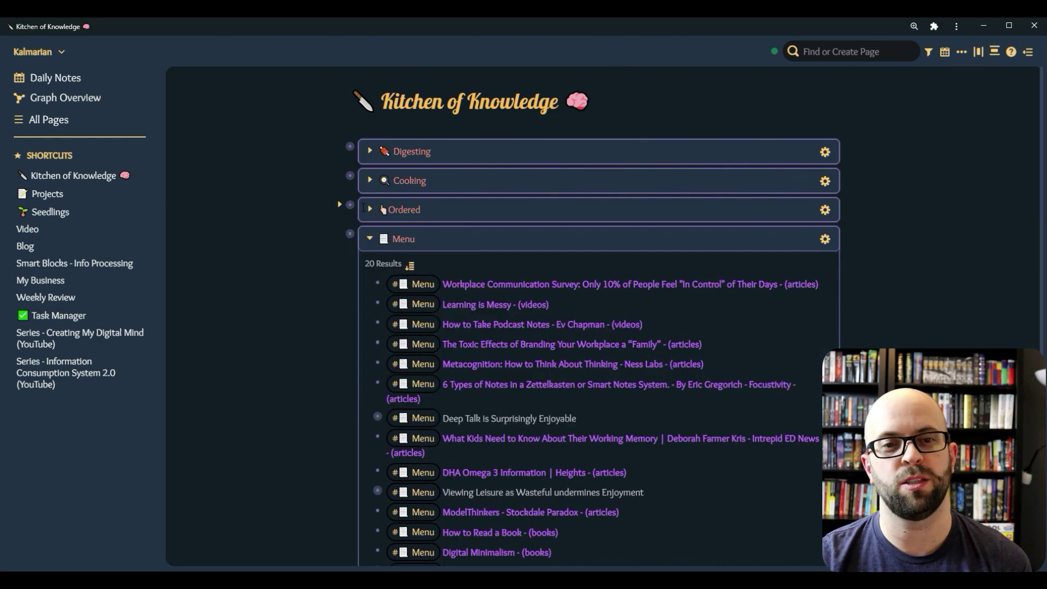
click(369, 210)
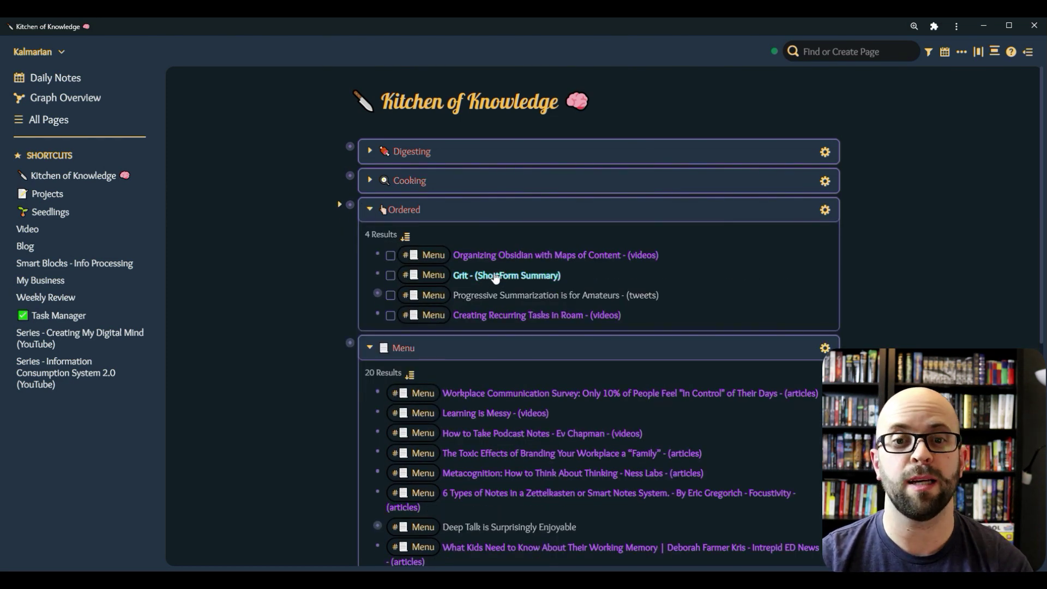
click(372, 212)
click(341, 205)
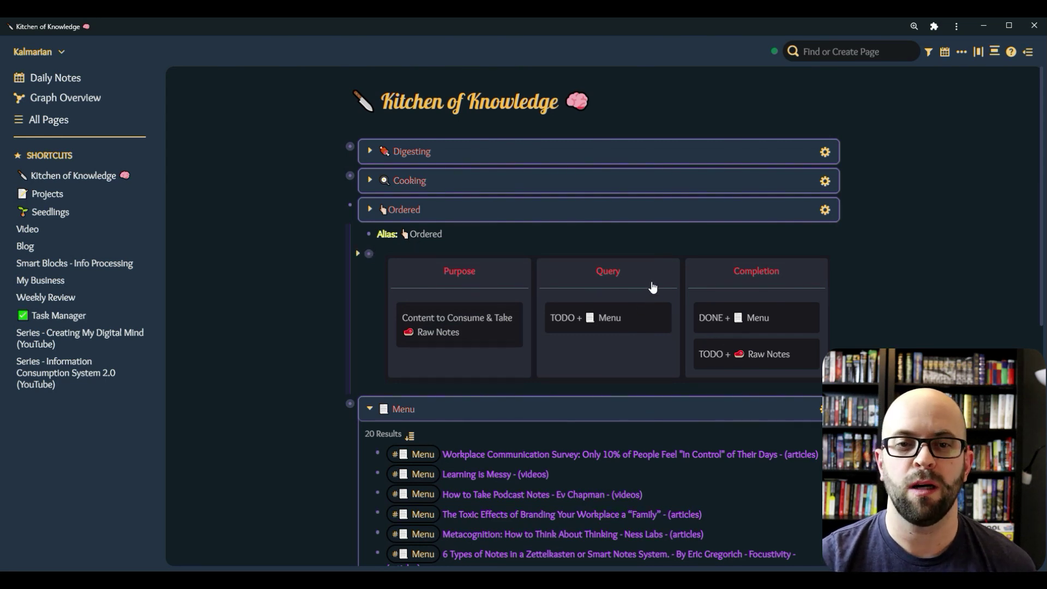
scroll(250, 314, down, 1)
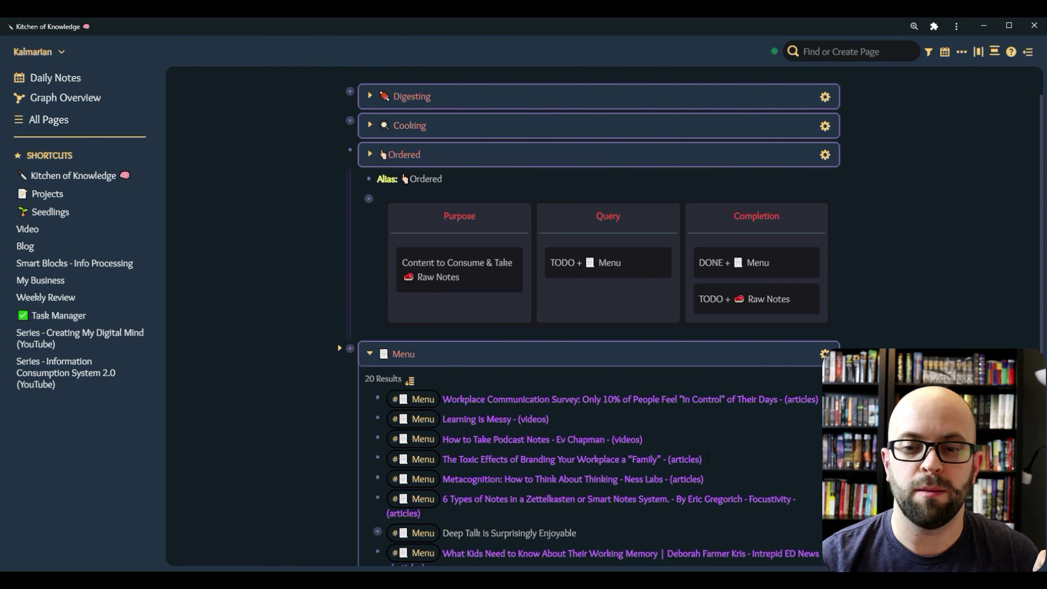
Make How to Take Podcast Notes a TODO and list the Ordered stage's 5 results
click(670, 438)
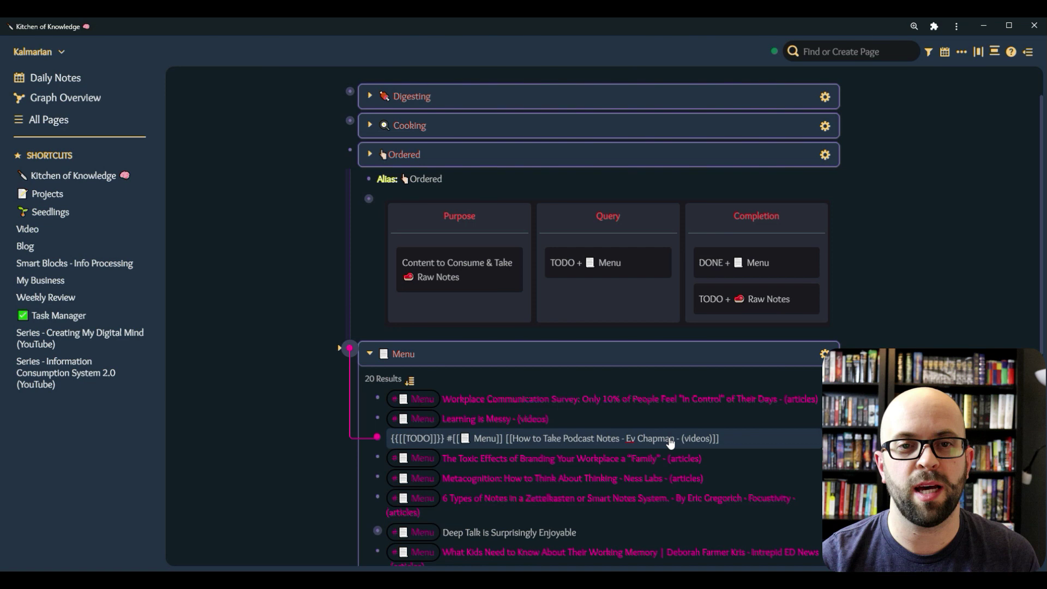
key(ctrl+Return)
click(370, 156)
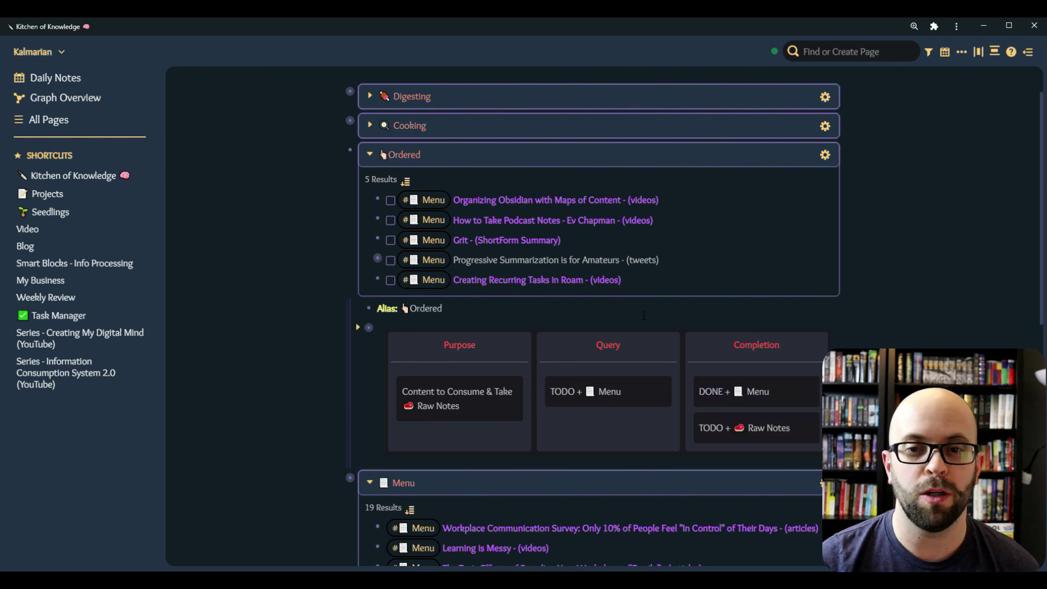
On the Organizing Obsidian page, add 'This where I would take the literature notes' under Raw
click(571, 209)
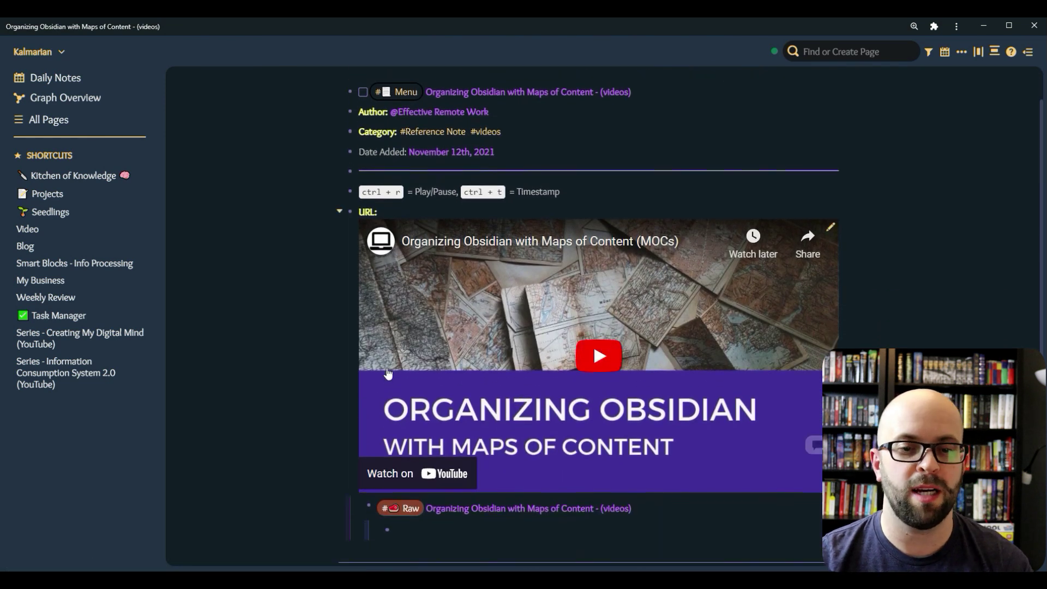
scroll(546, 305, down, 1)
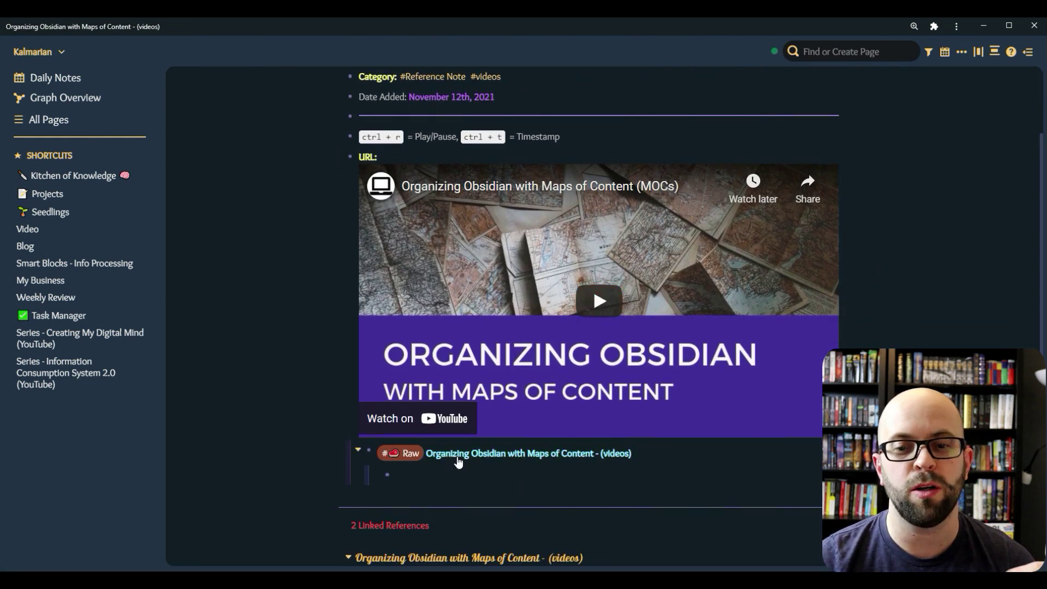
click(679, 458)
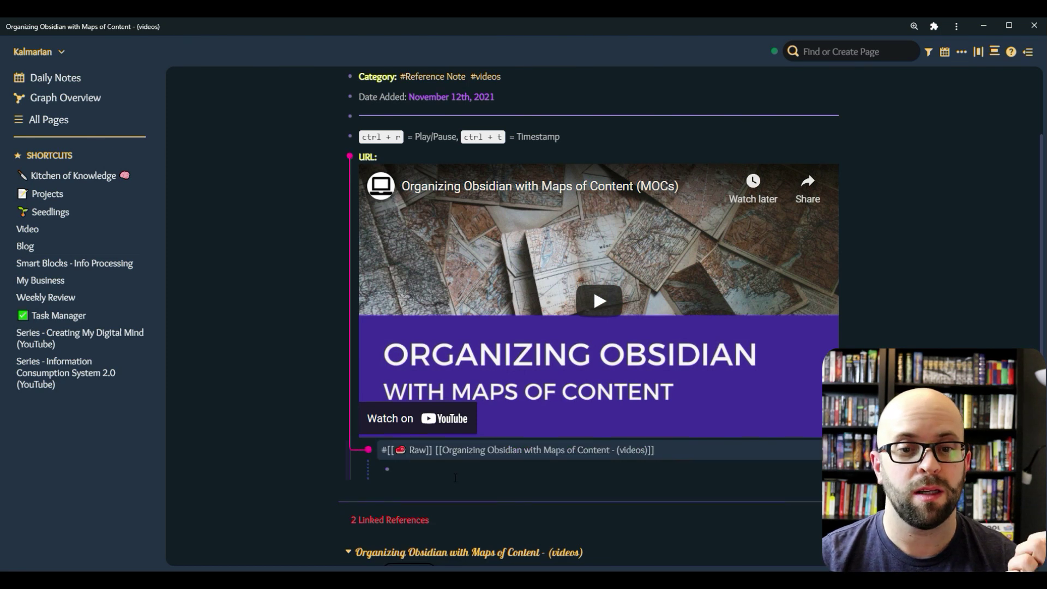
click(416, 474)
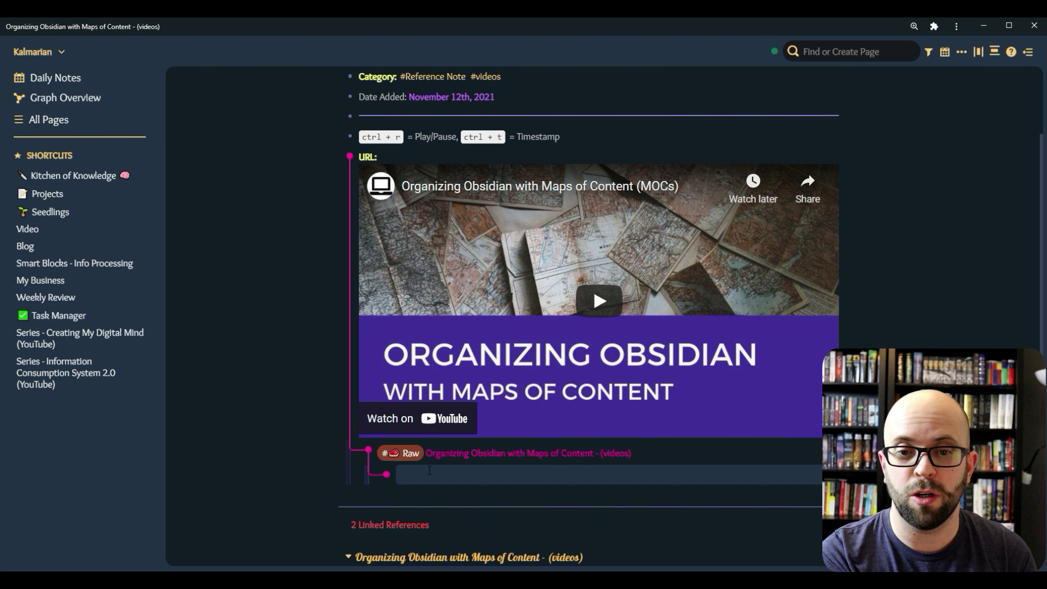
text(T)
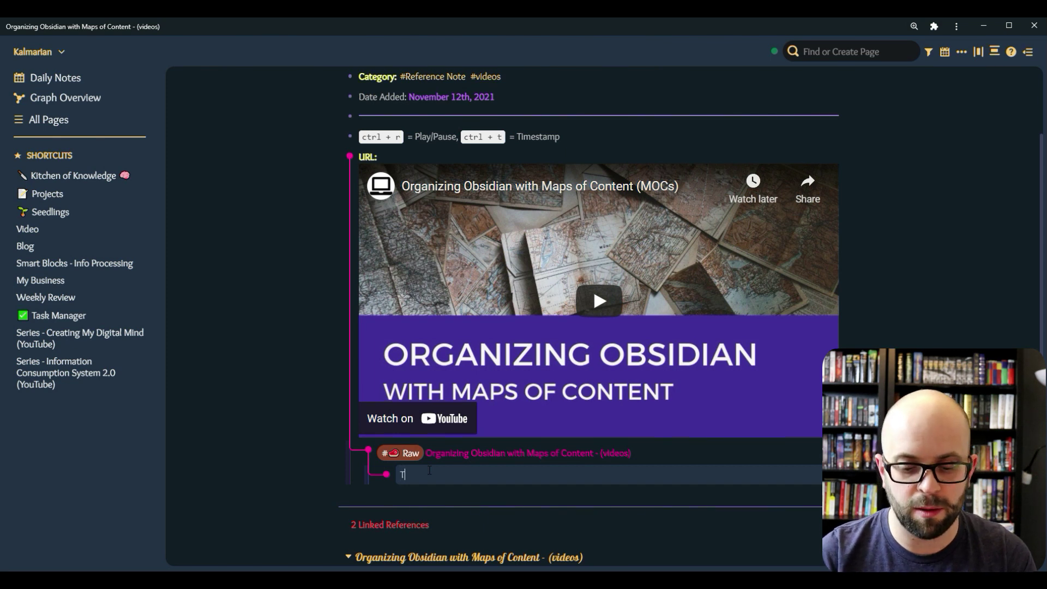
text(his where I would take the literature notes)
click(253, 403)
Turn the Raw notes line into a TODO so the video moves into Cooking
scroll(252, 403, up, 1)
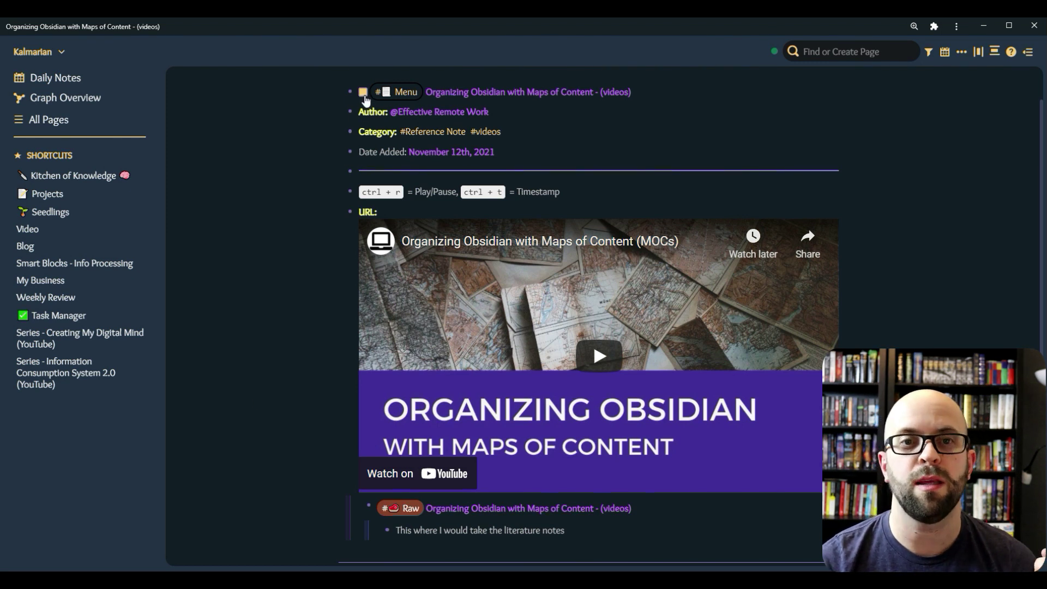
scroll(366, 101, up, 1)
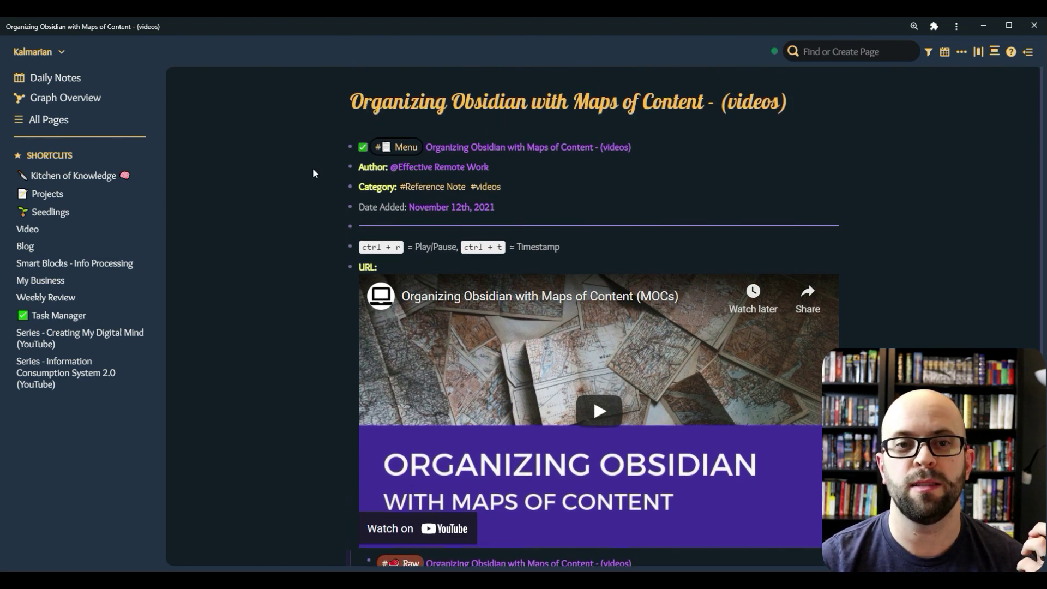
scroll(278, 197, down, 5)
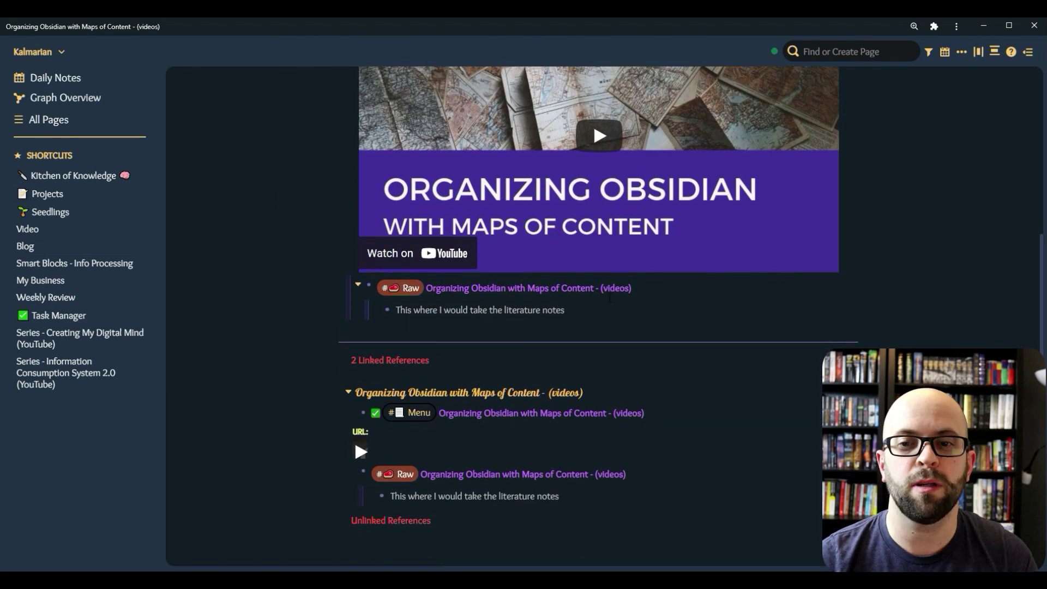
click(651, 284)
key(ctrl+Return)
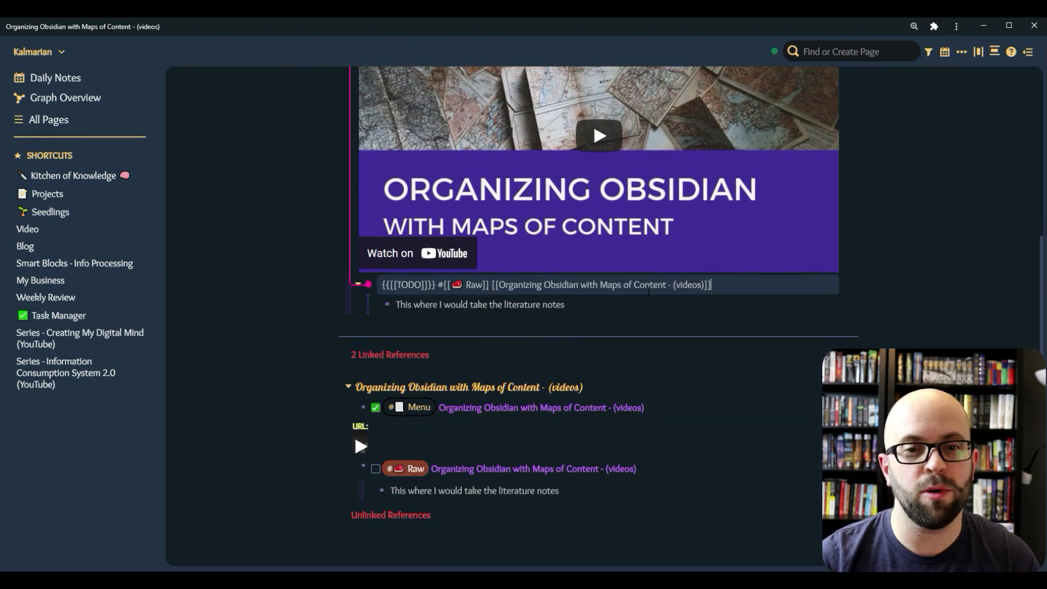
click(278, 300)
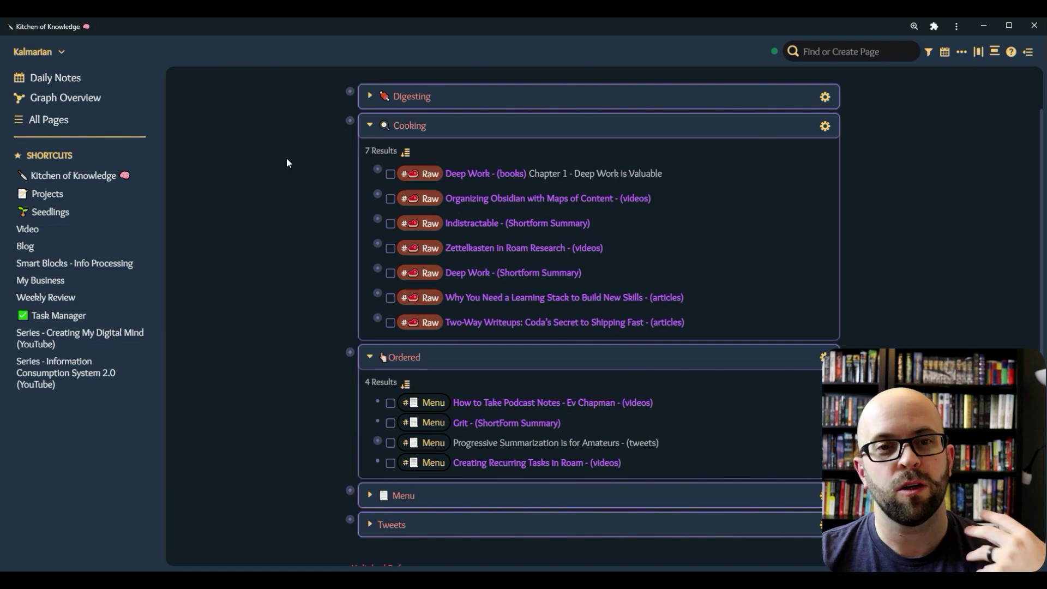
Expand the Cooking table and view its TODO + Raw Notes query source before re-rendering it
click(339, 120)
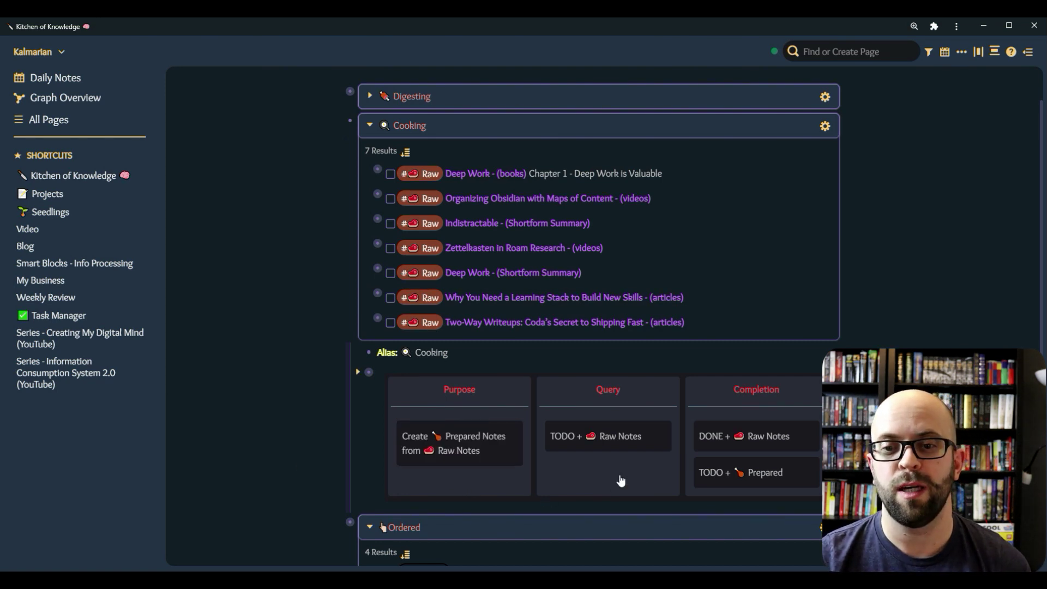
click(715, 128)
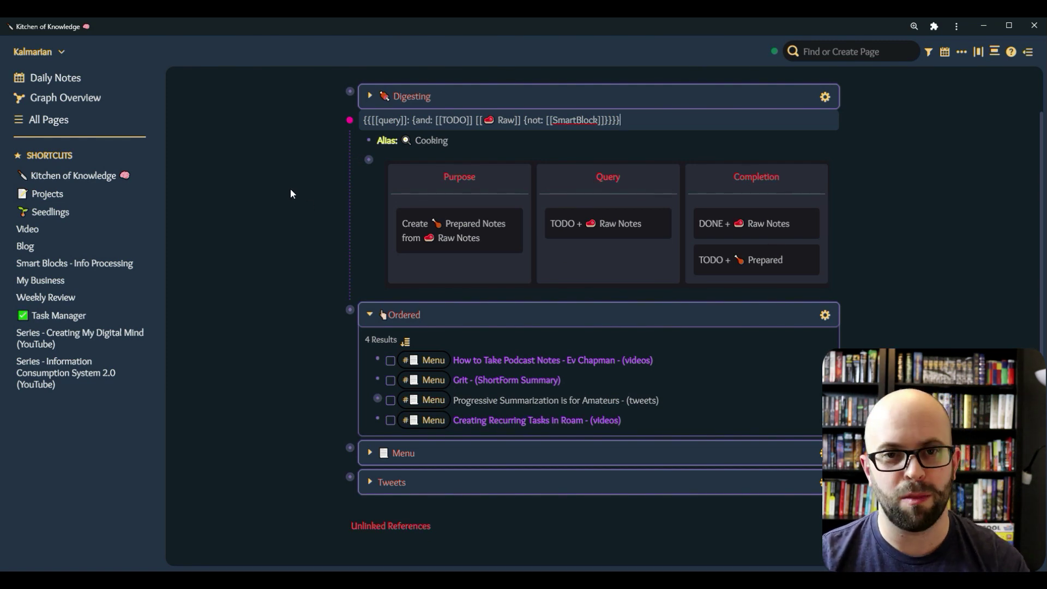
click(311, 145)
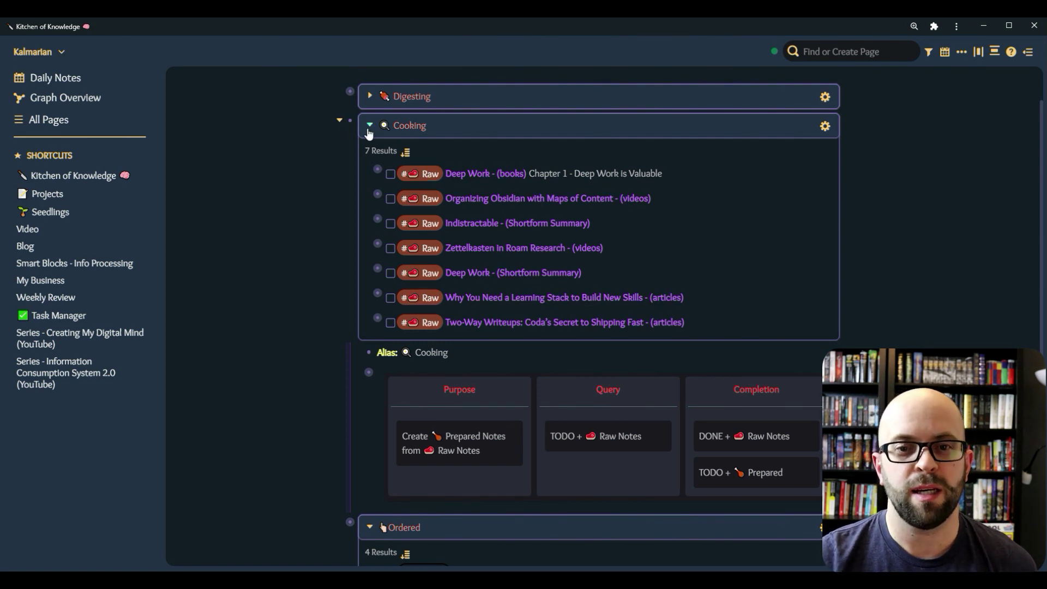
Open Two-Way Writeups and paste the TODO #Prepared template into the empty Prepared Notes bullet
click(539, 323)
scroll(484, 294, down, 9)
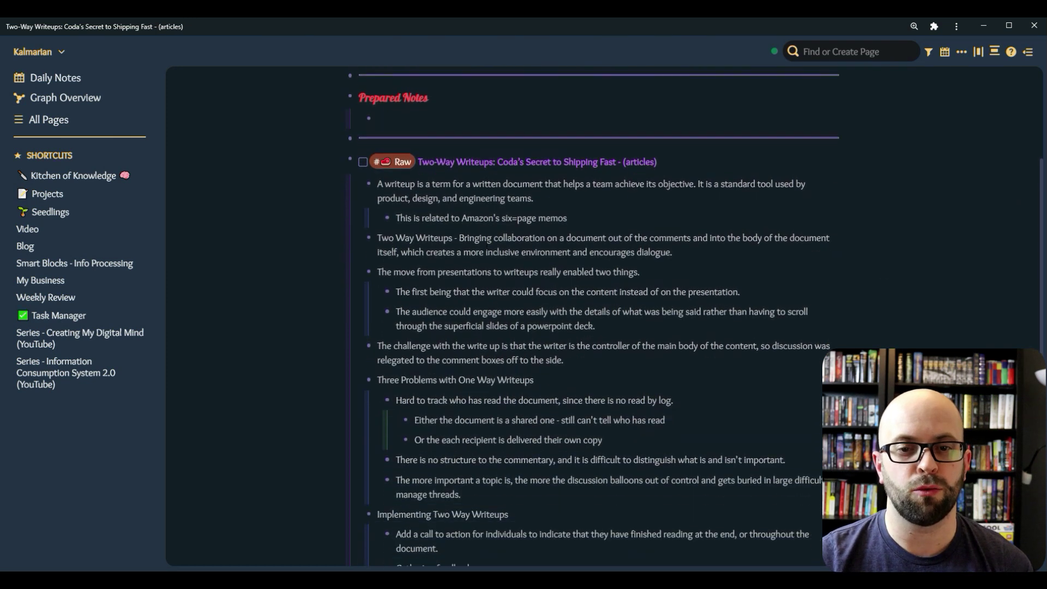
scroll(486, 246, up, 8)
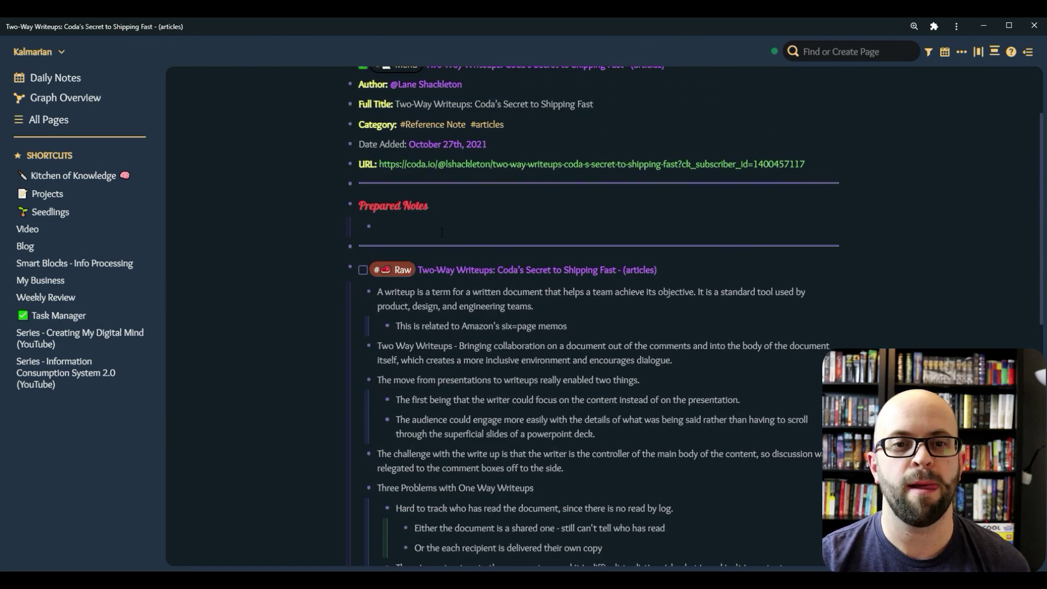
click(443, 228)
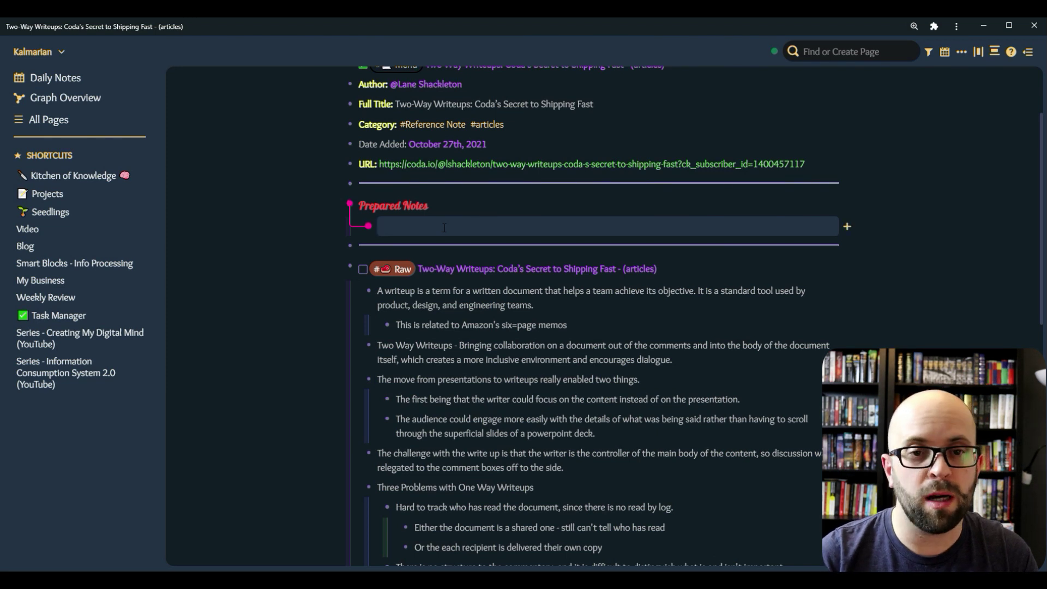
text({{[[TODO]]}} #[[🔪 Prepared]])
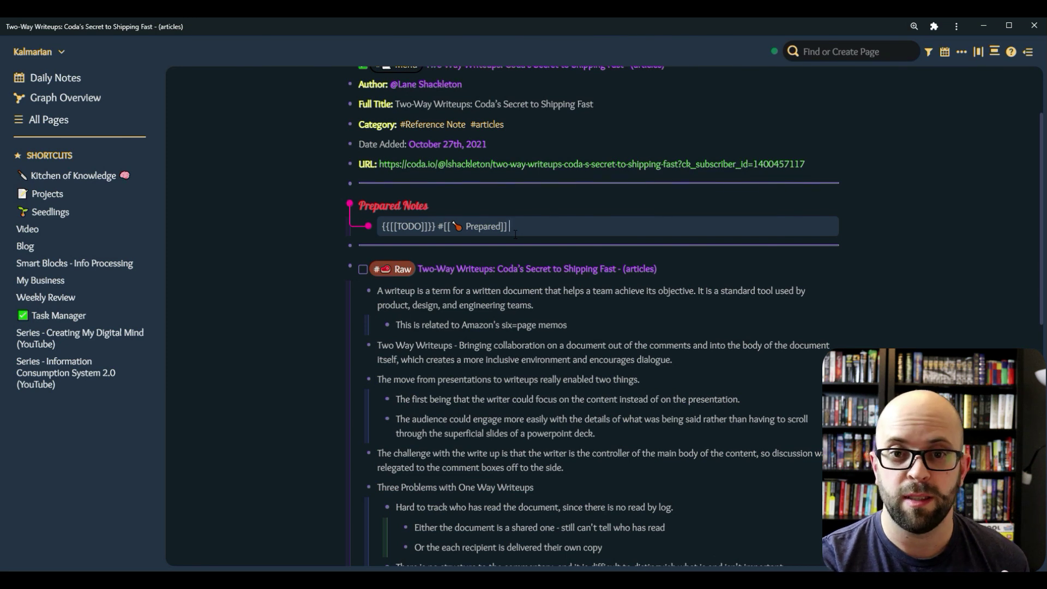
Title the Prepared to-do 'Descriptive Title 1 - Great Idea' and nest the writeup definition under it
text(Descriptive Title 1 - Great Idea)
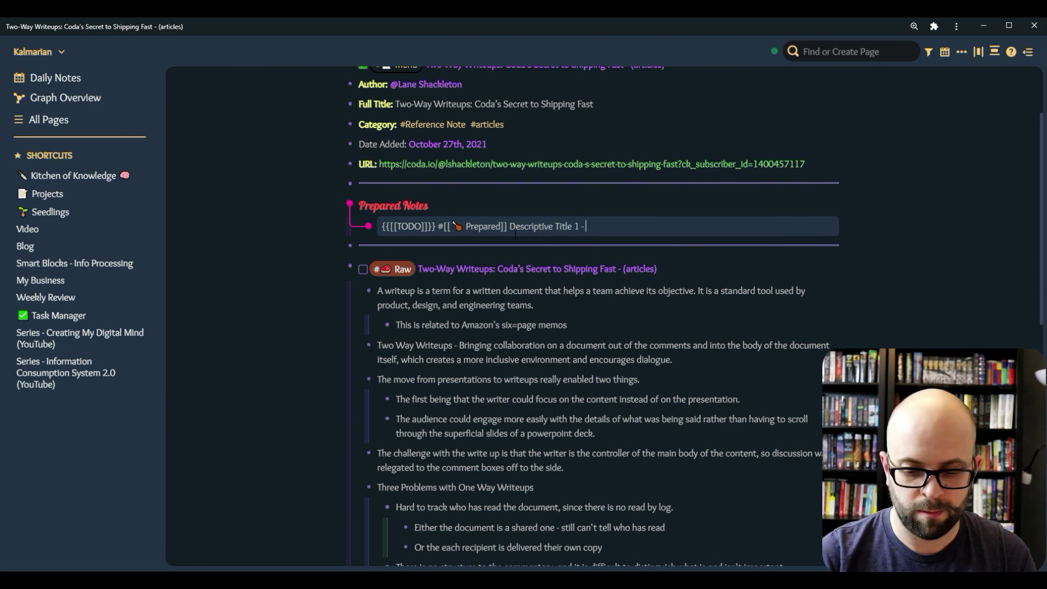
click(336, 304)
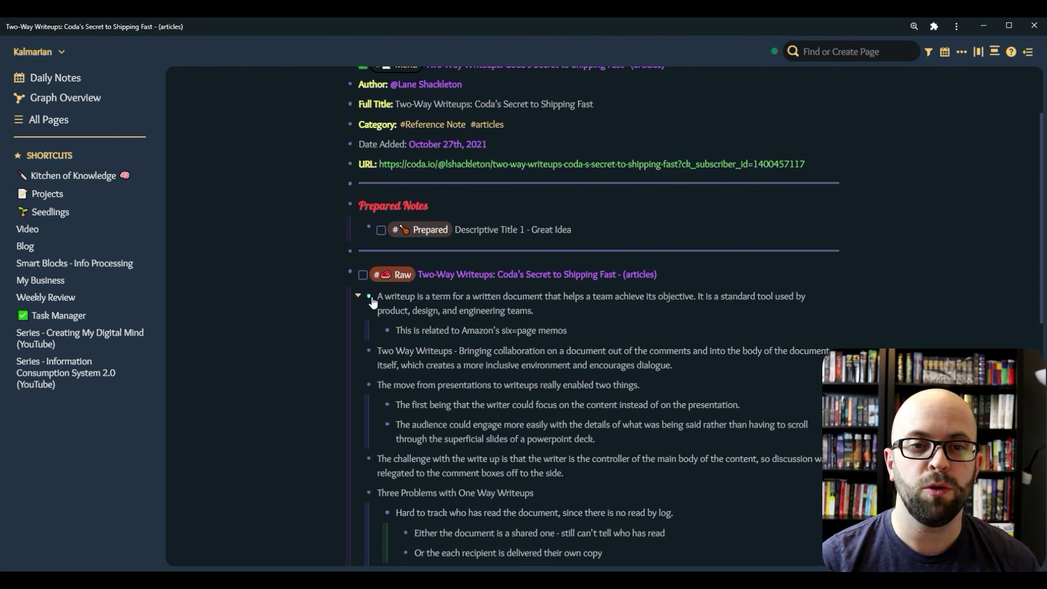
mouse_move(373, 302)
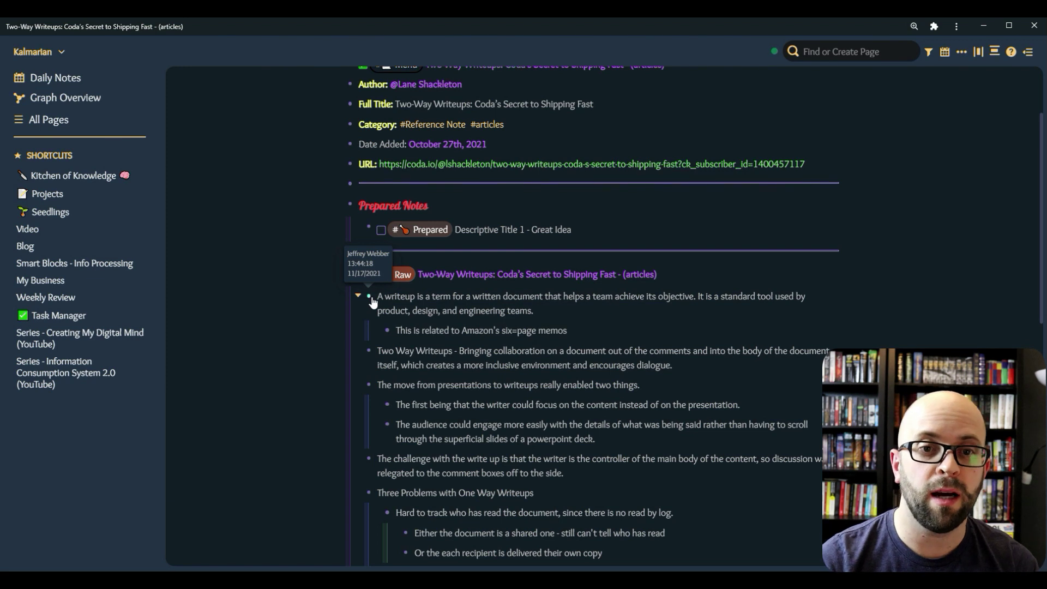
drag(373, 301, 402, 247)
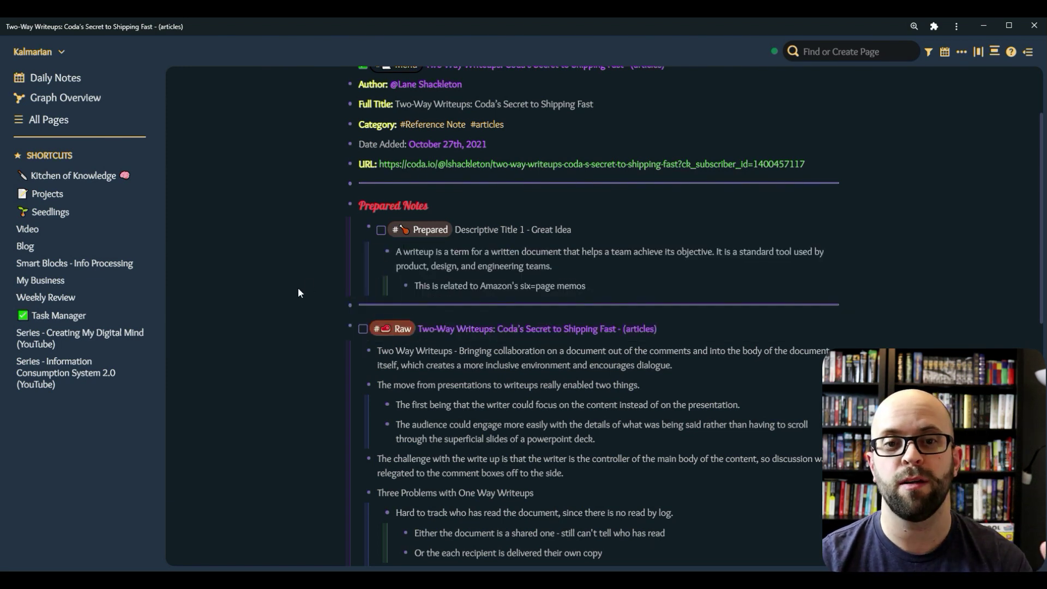
Mark the Two-Way Writeups raw note as done
click(598, 286)
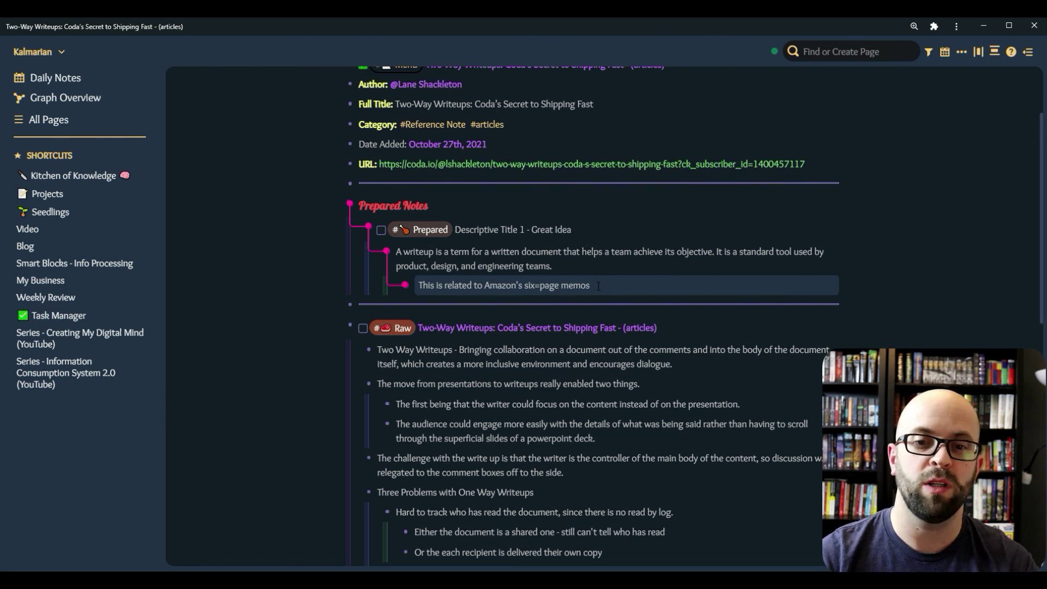
scroll(596, 375, down, 1)
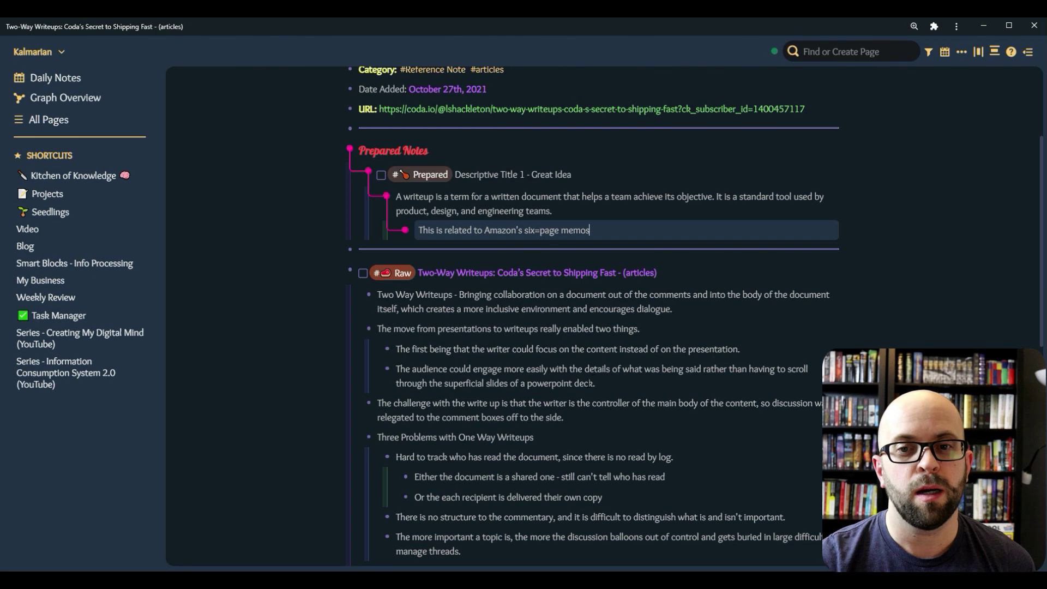
click(363, 273)
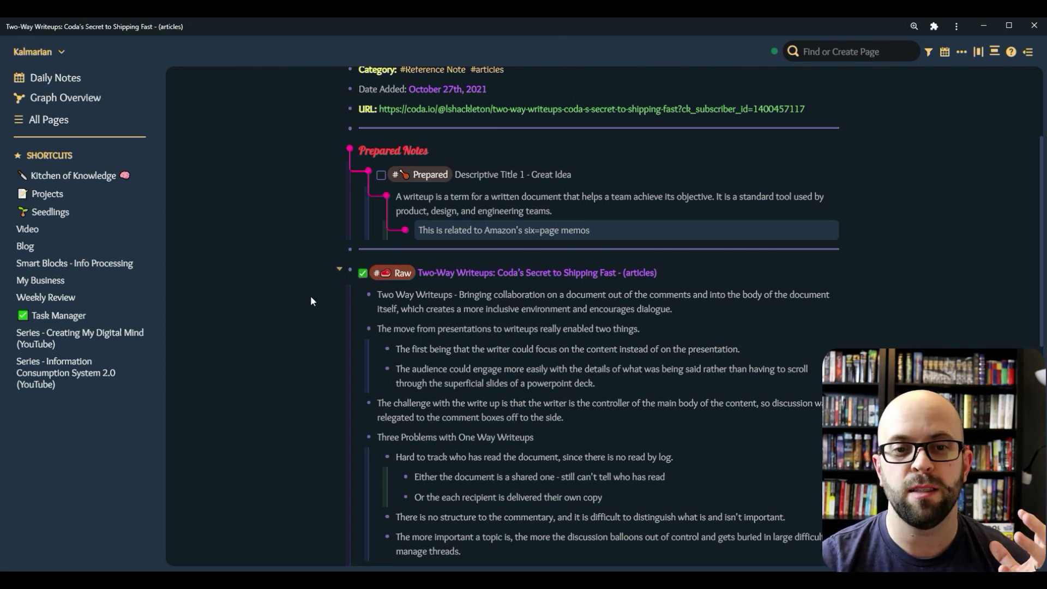
Collapse the Cooking and Ordered stages and expand Digesting to show its TODO/DONE + Prepared Notes table
scroll(495, 357, up, 3)
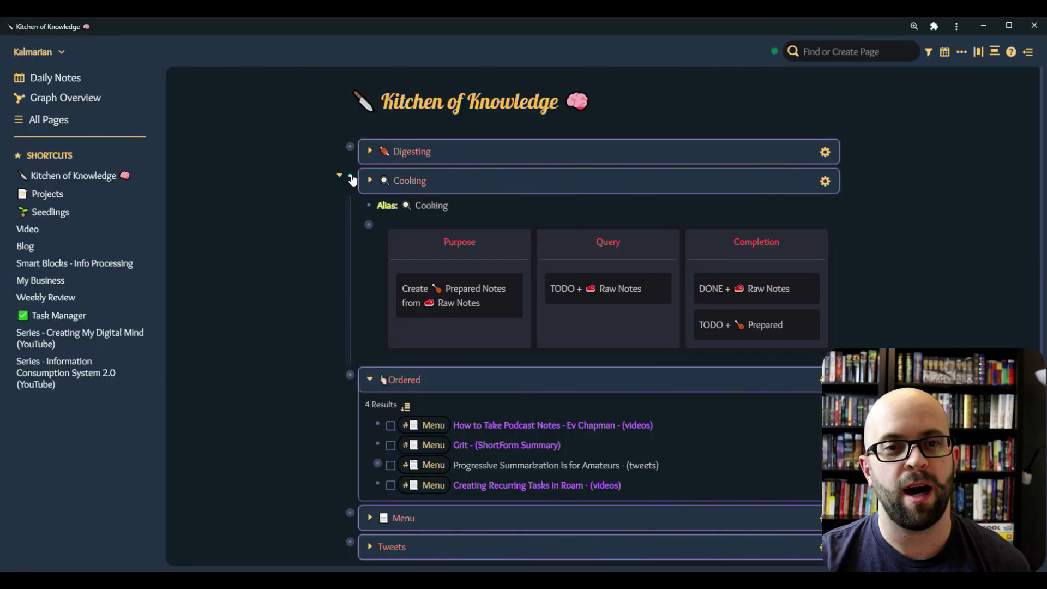
click(339, 176)
click(340, 206)
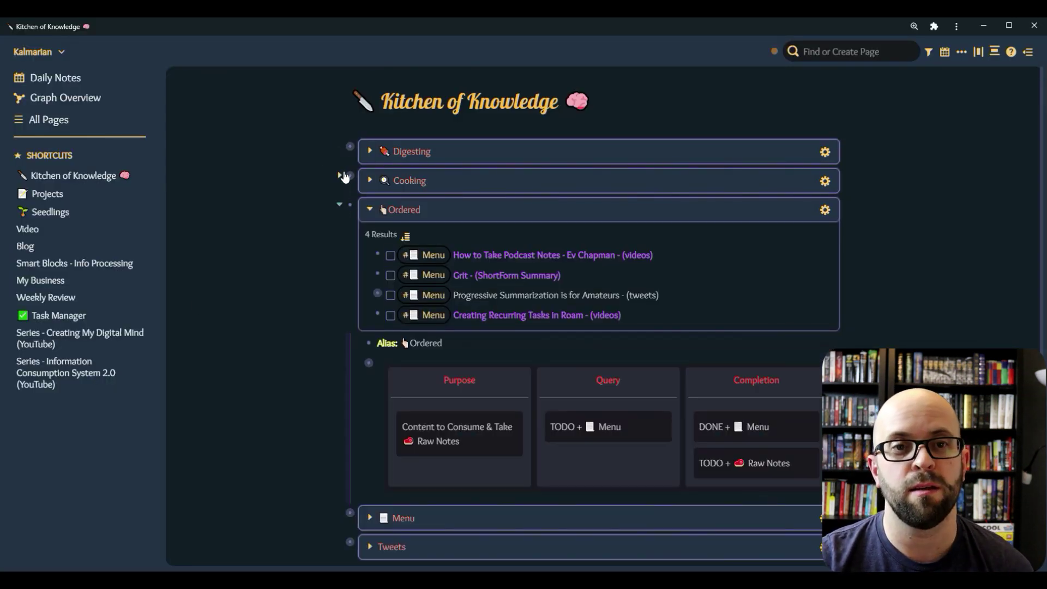
click(340, 205)
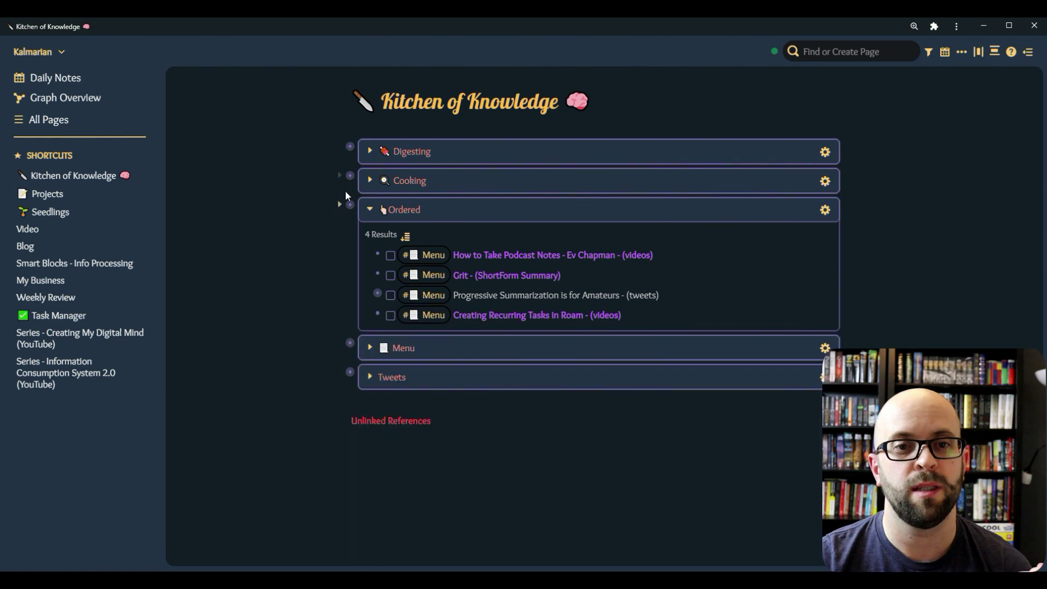
click(370, 210)
click(339, 147)
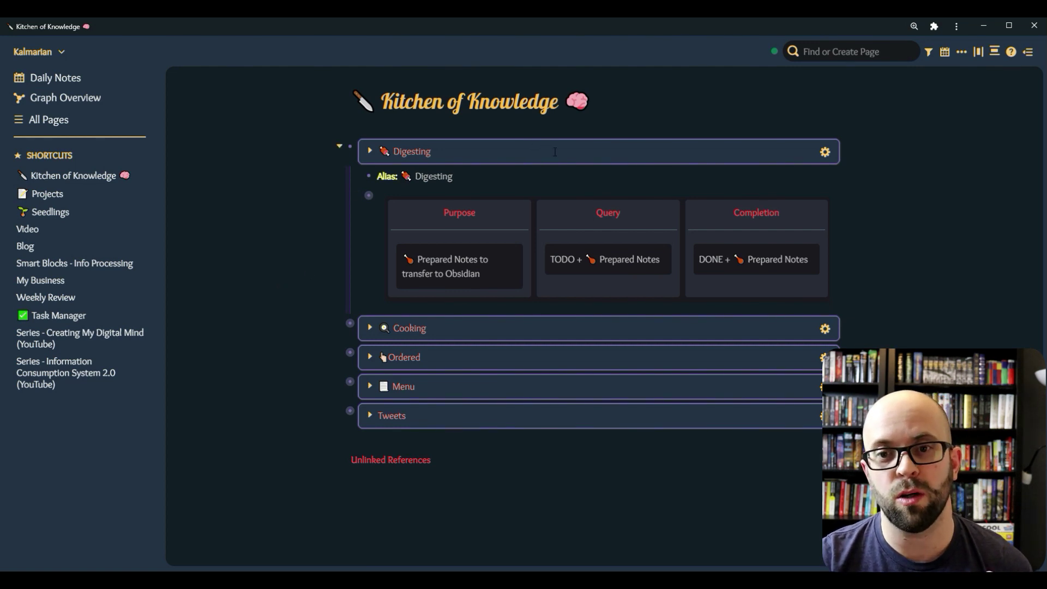
Inspect the Digesting query's raw text, hide its table, and list its three Prepared notes
click(555, 152)
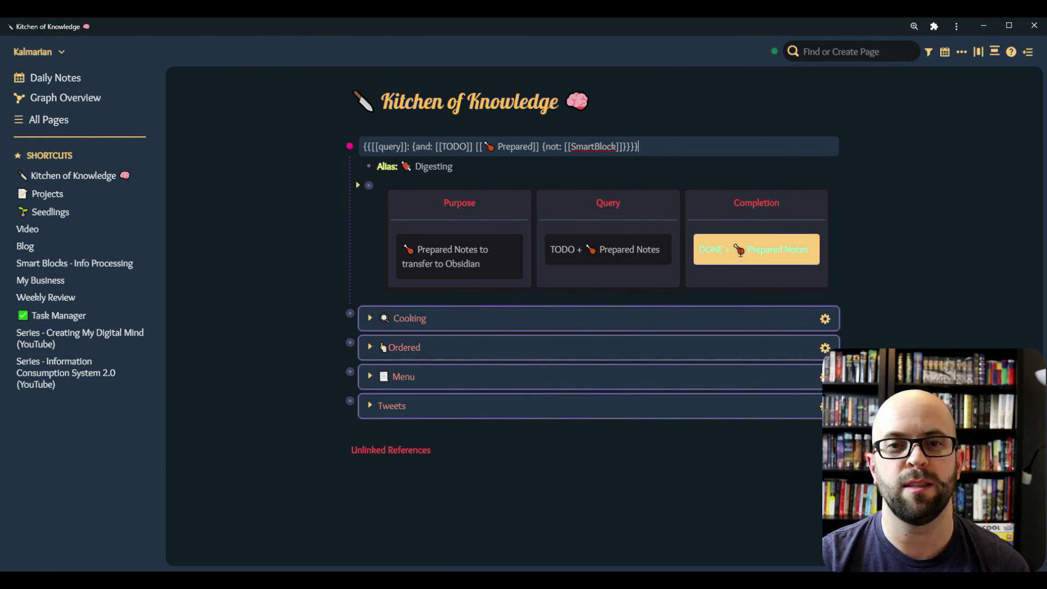
click(322, 235)
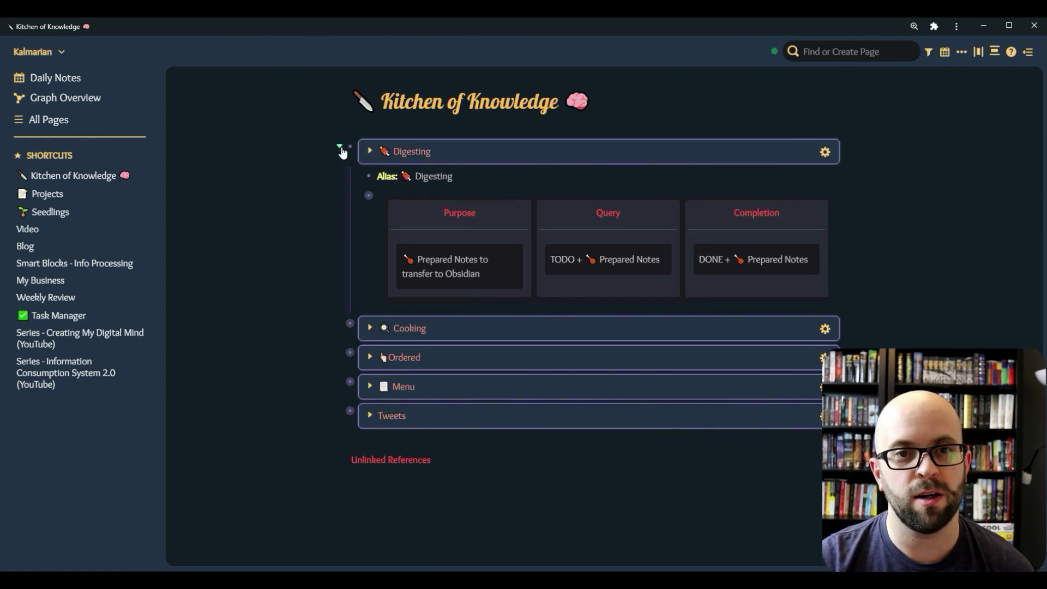
click(340, 147)
click(370, 151)
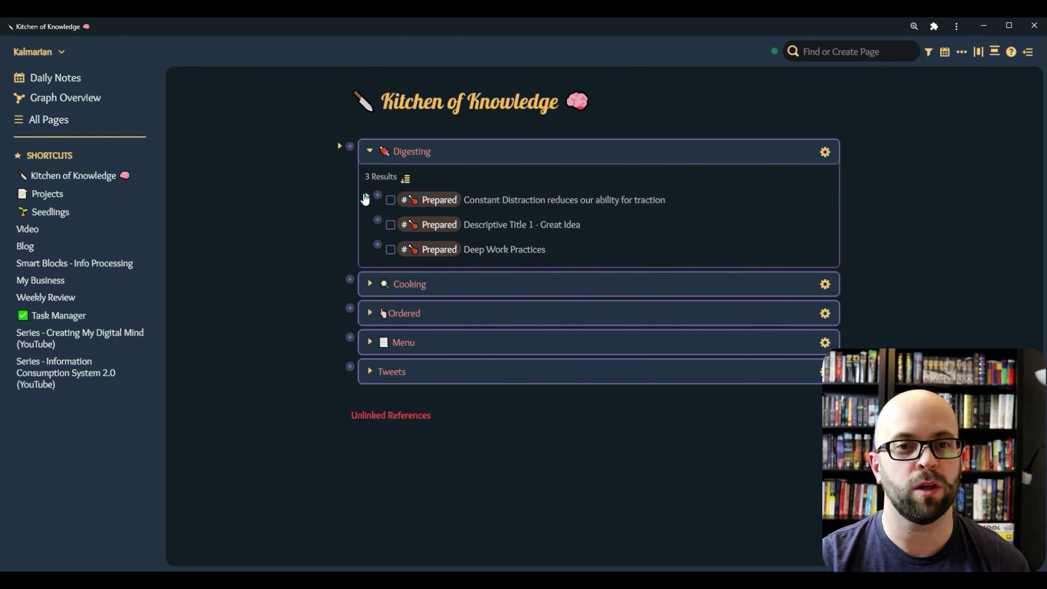
Expand the Constant Distraction note and select its explanation paragraph for copying into Obsidian
click(367, 198)
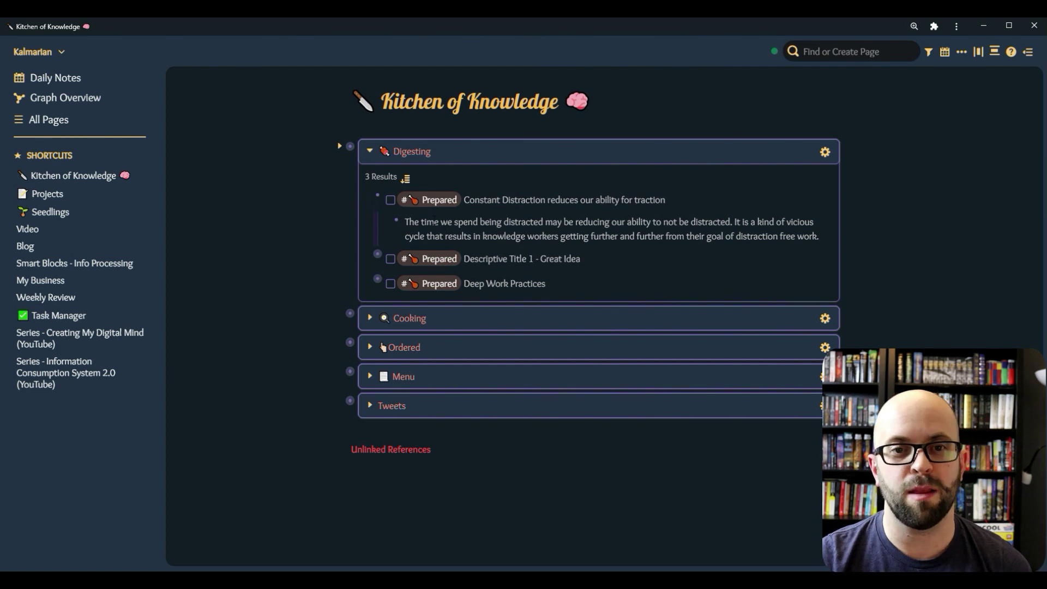
drag(405, 222, 511, 248)
key(ctrl+c)
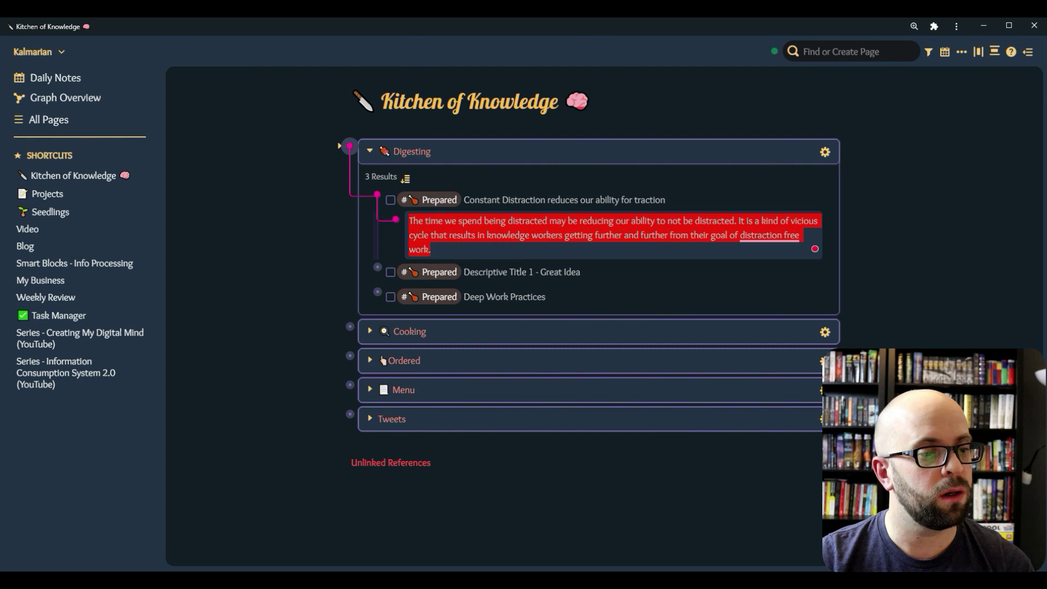
key(alt+Tab)
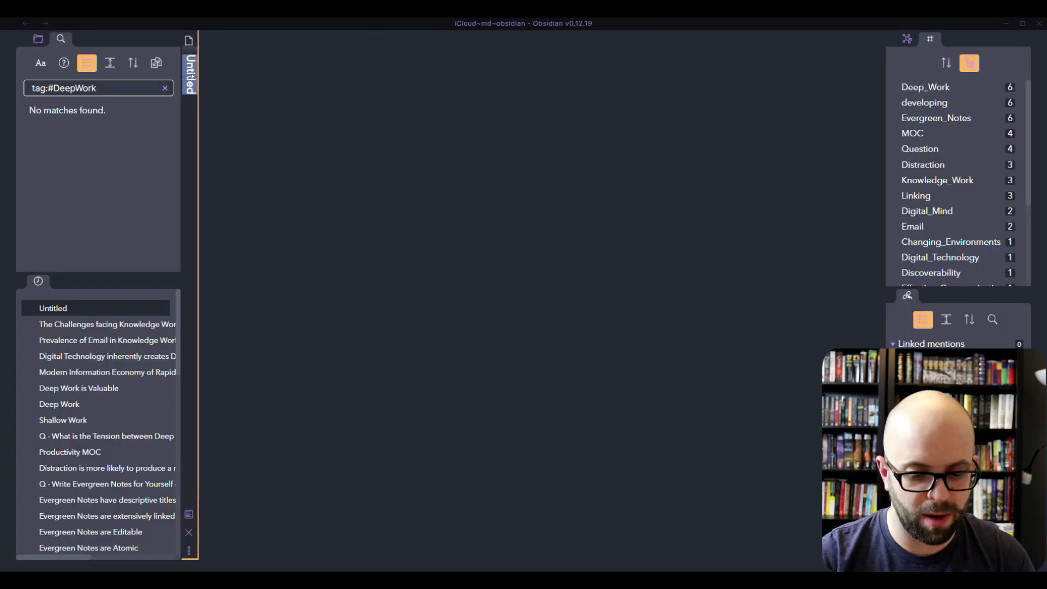
Create note 'Note Title' from the Note Template, pasting the distraction paragraph over the 'Note' placeholder
text(Note Title)
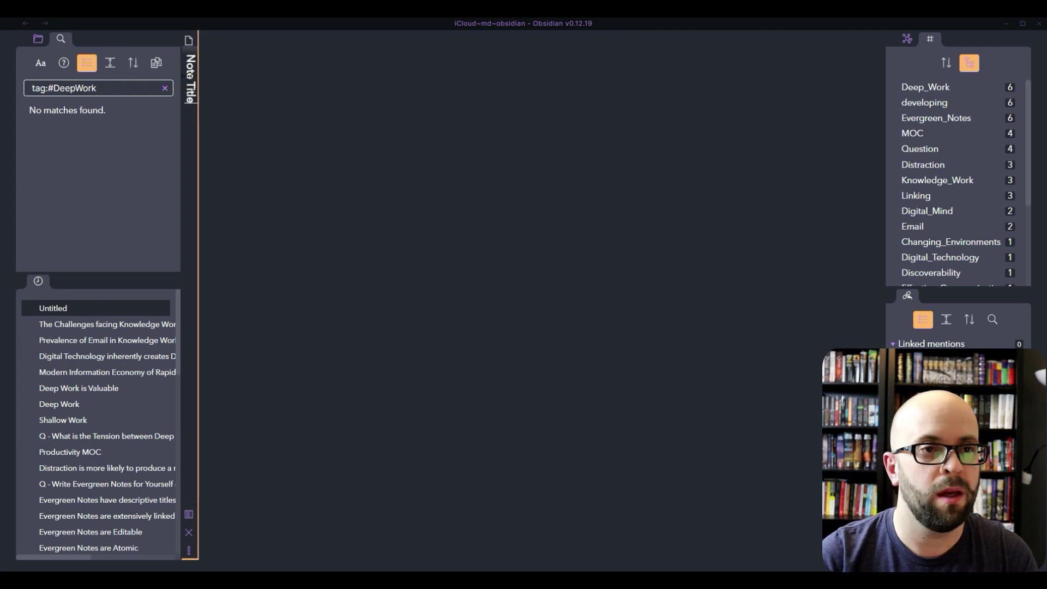
key(Return)
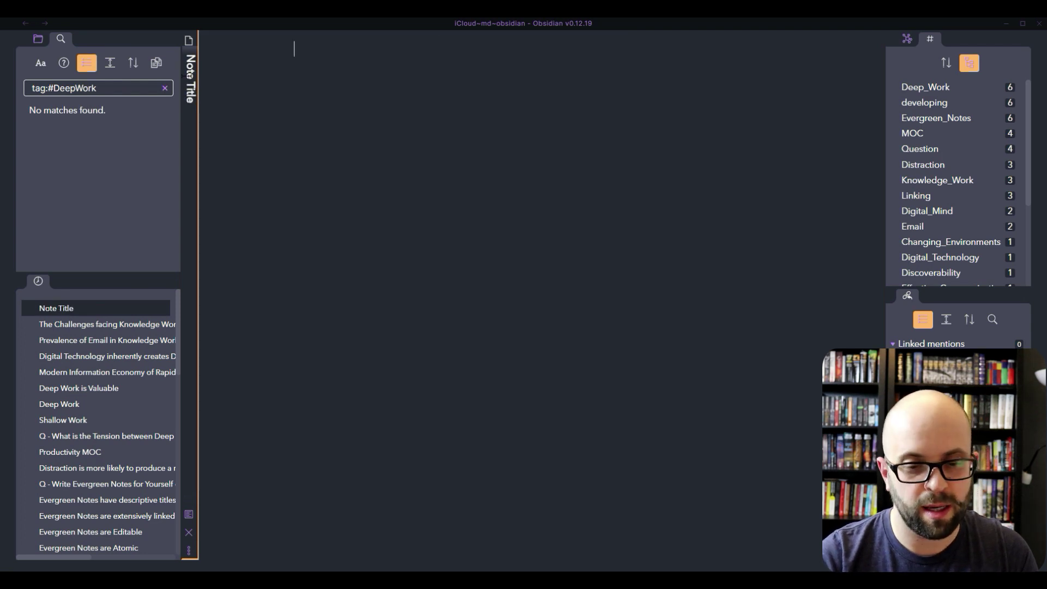
key(alt+t)
key(Return)
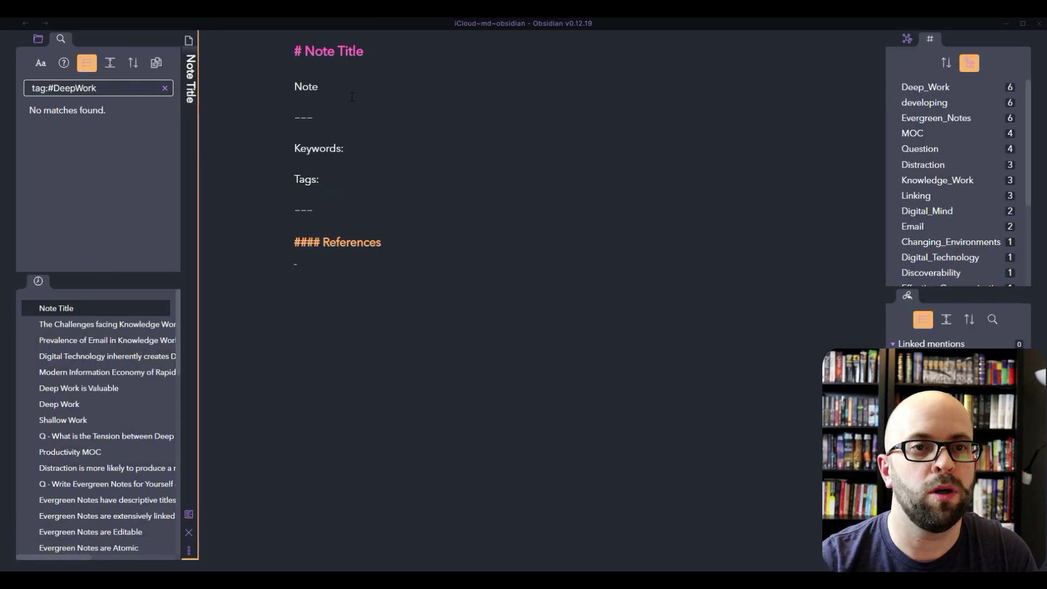
drag(318, 88, 295, 89)
key(ctrl+v)
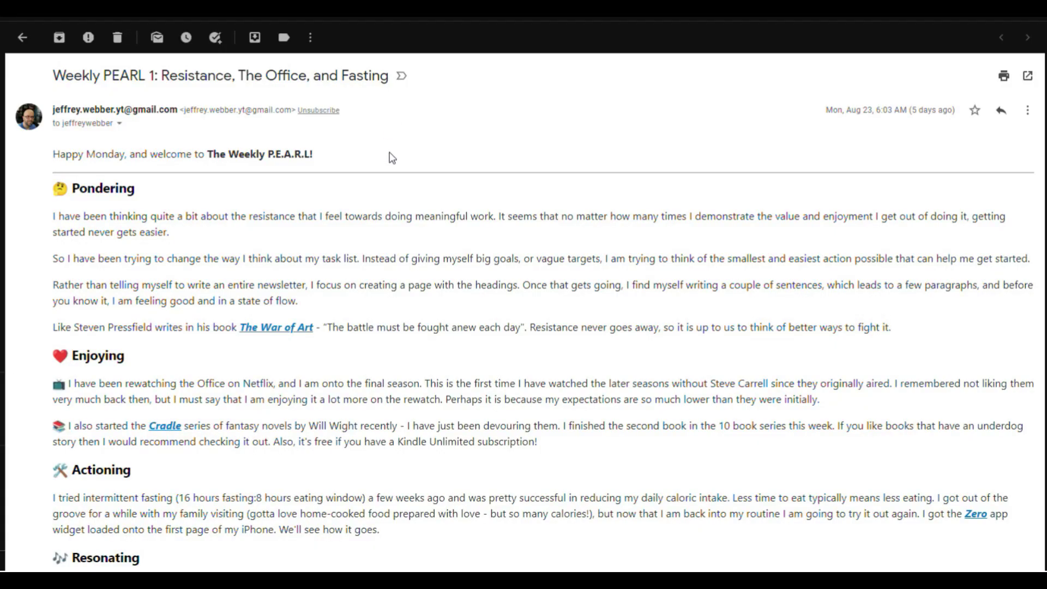
Scroll down through the Weekly PEARL 1 newsletter's sections, from Pondering to Learning
scroll(394, 158, down, 1)
scroll(396, 158, down, 1)
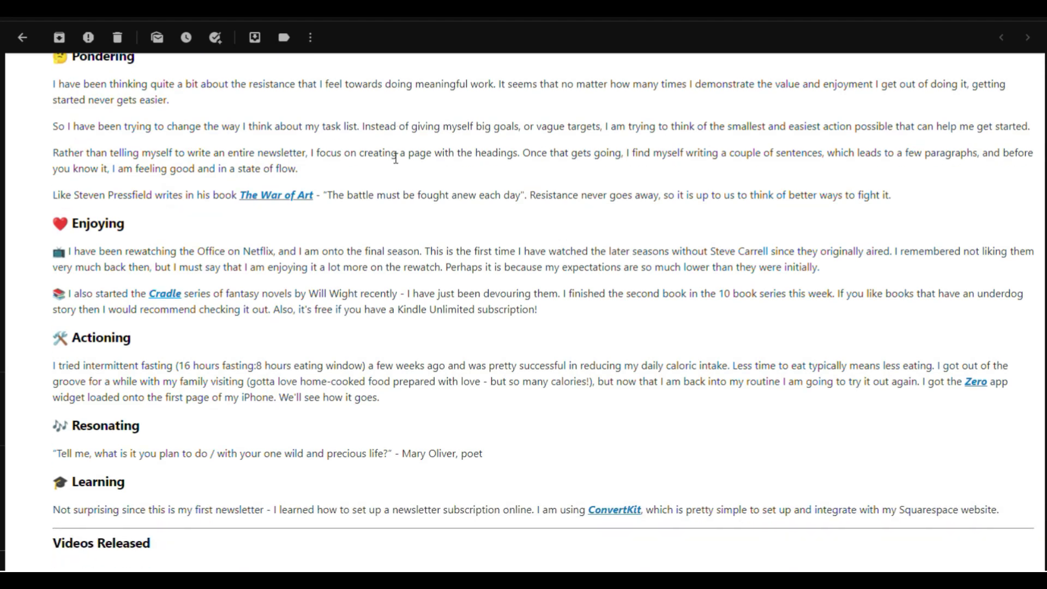